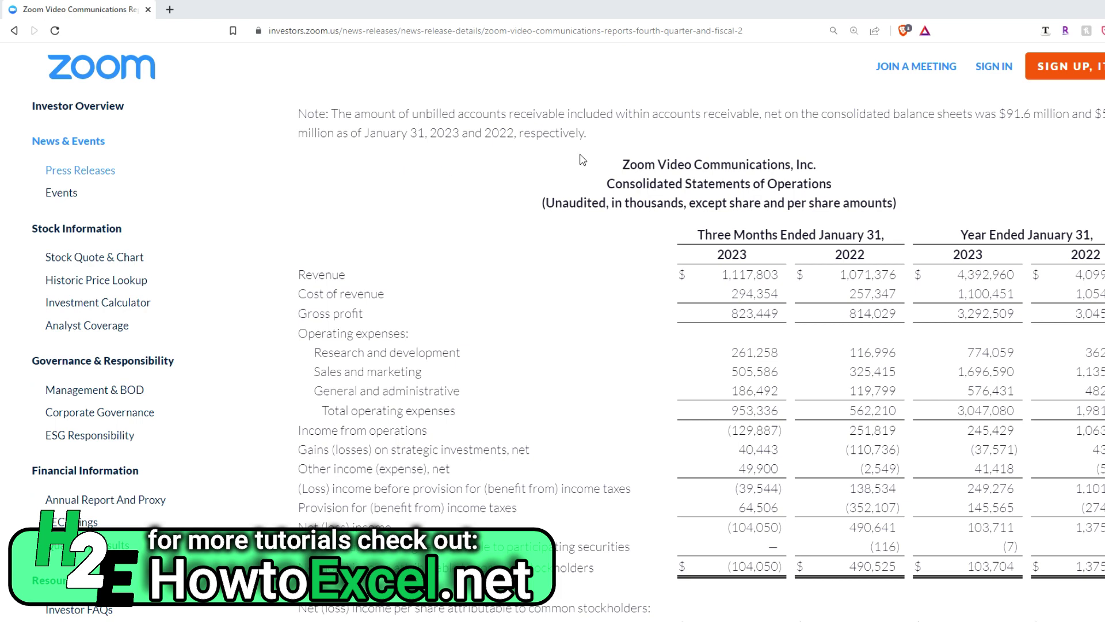
Select Zoom's Consolidated Statements of Operations table on the web page and bring up its context menu
left_click_drag(600, 162, 1059, 573)
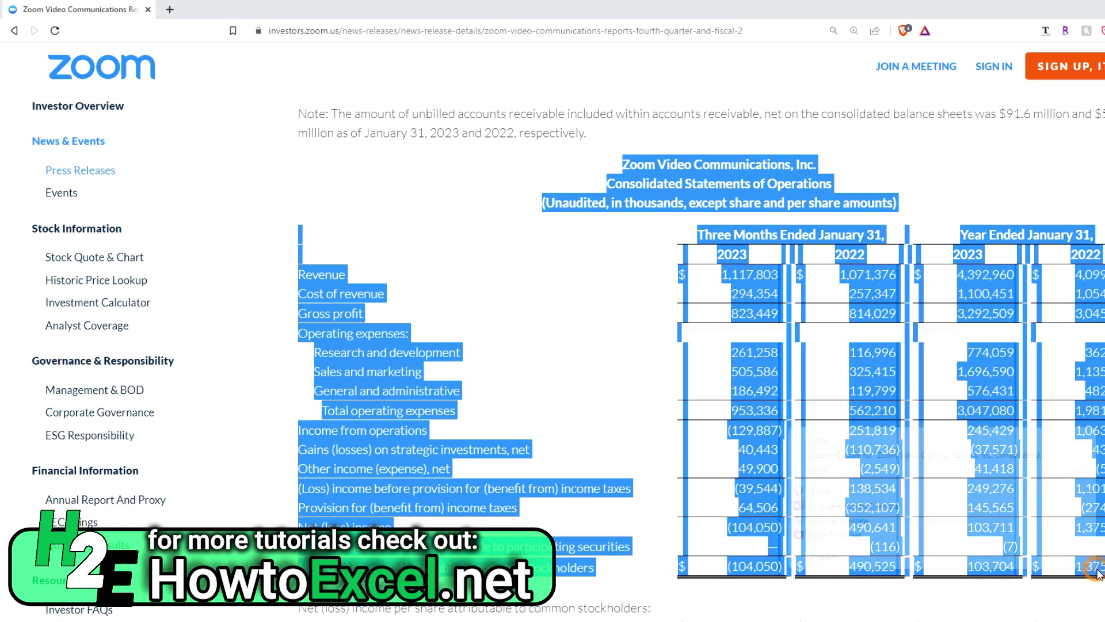
right_click(791, 429)
Copy the statement table and paste it into Book1 in Excel
left_click(887, 445)
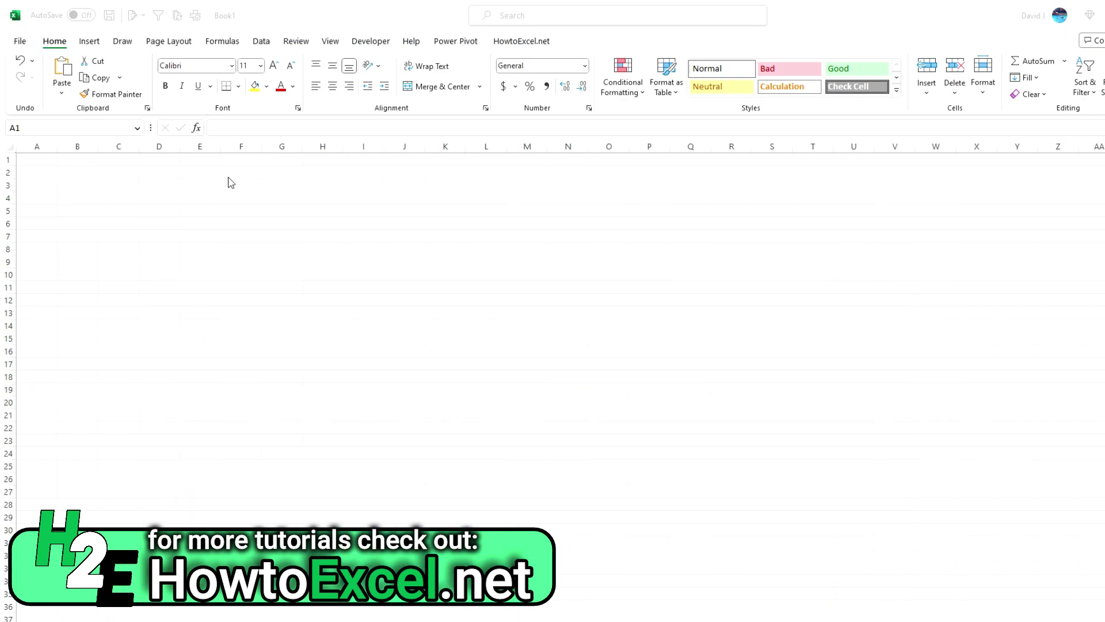
left_click(51, 161)
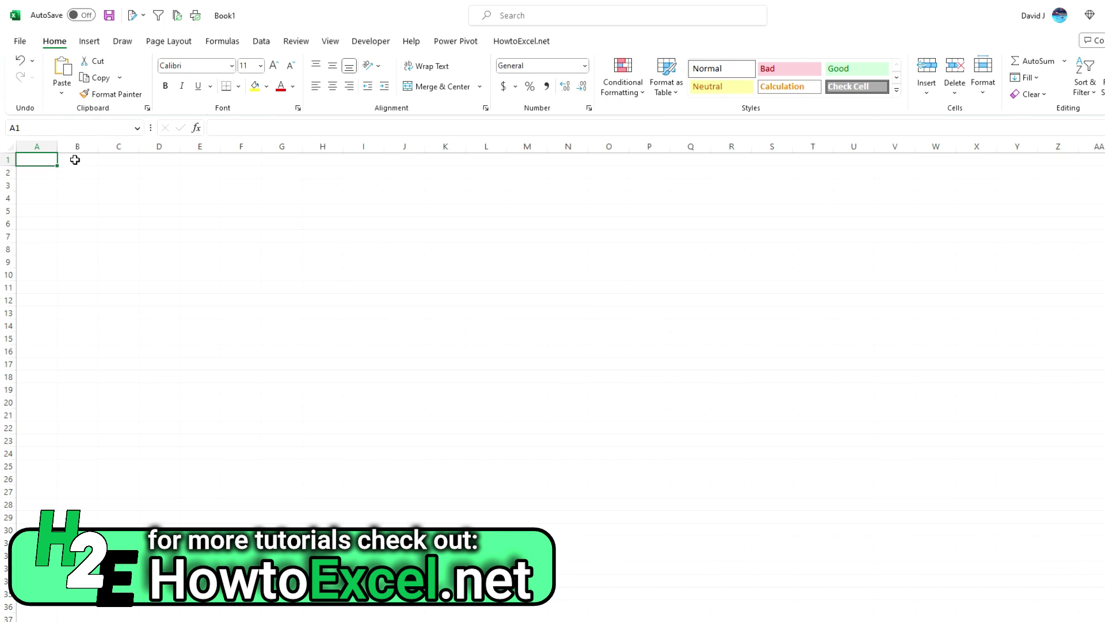
key("ctrl+v")
scroll(361, 283, "down", 4)
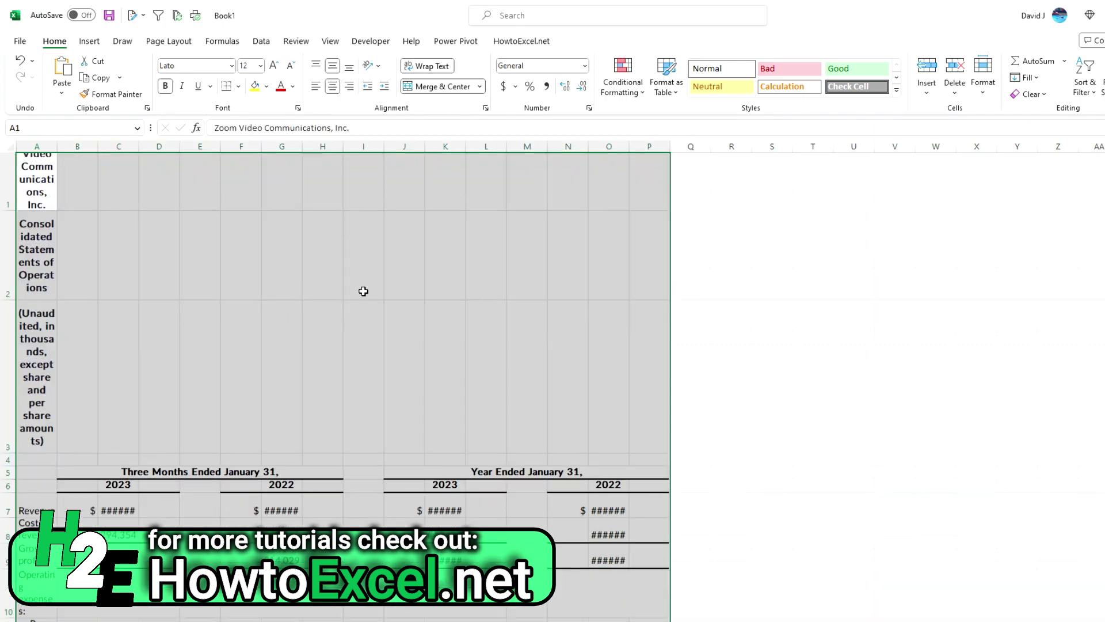
scroll(385, 318, "down", 1)
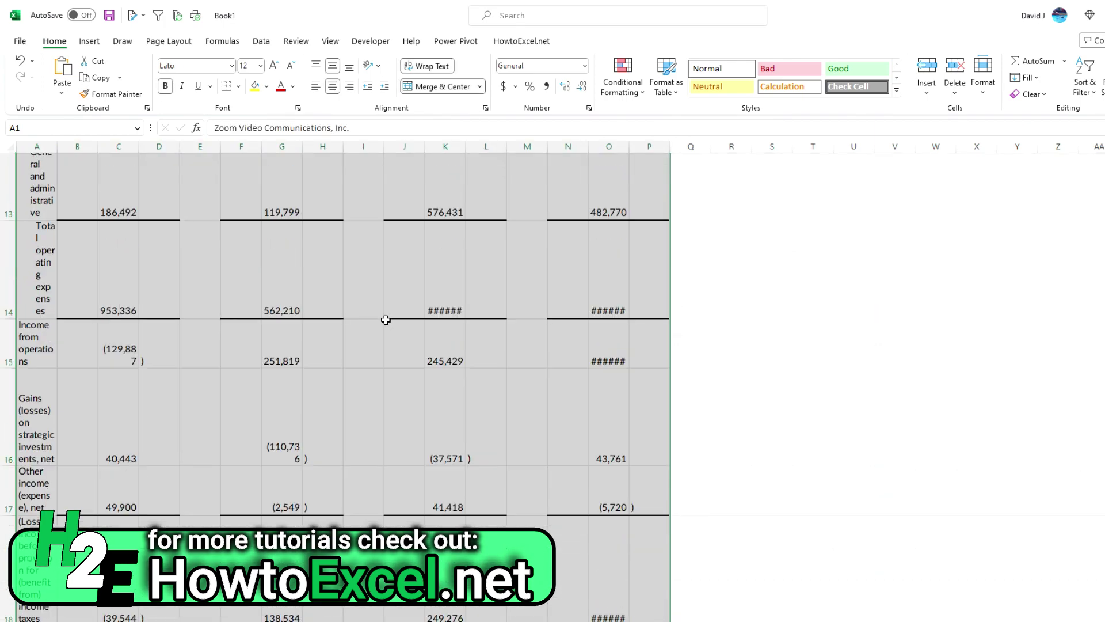
scroll(384, 318, "up", 4)
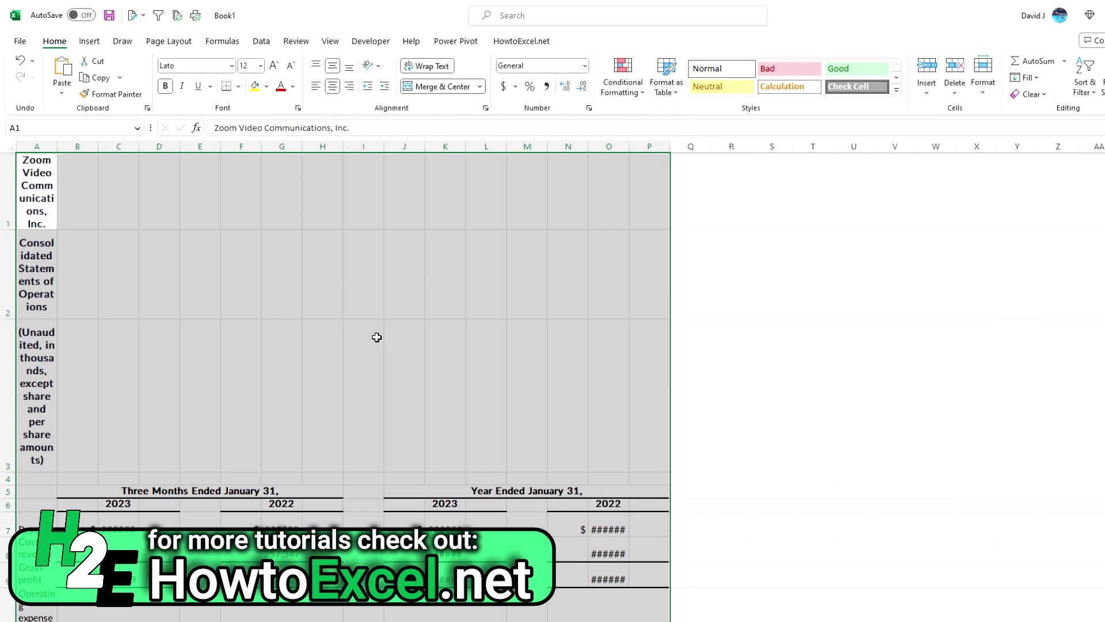
Undo the web-styled paste and preview the paste formatting choices for cell A1
left_click(377, 337)
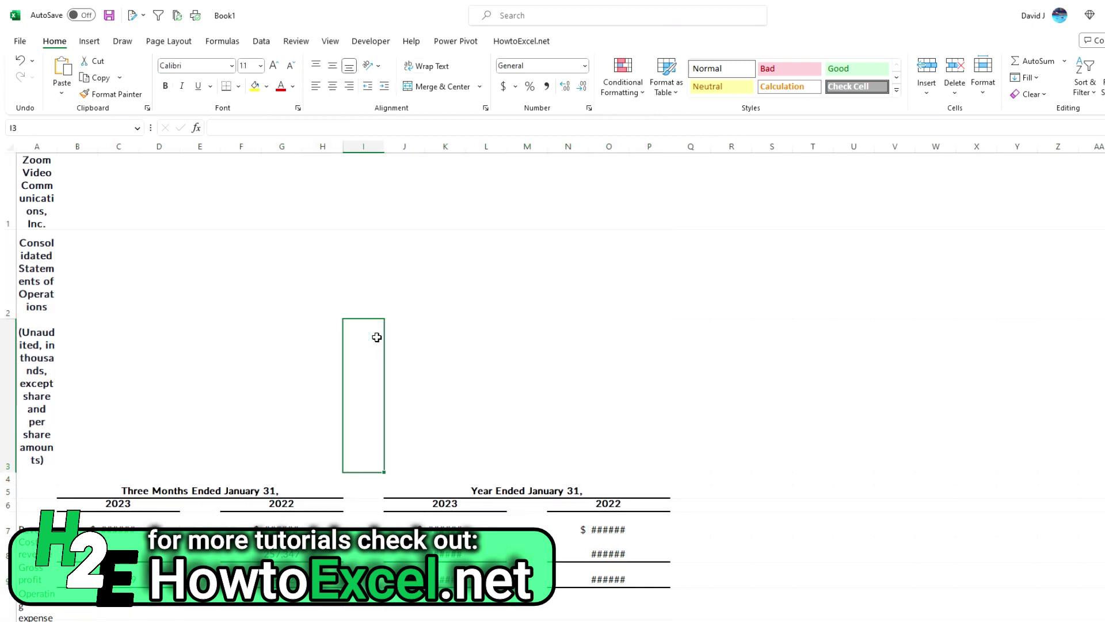
key("ctrl+z")
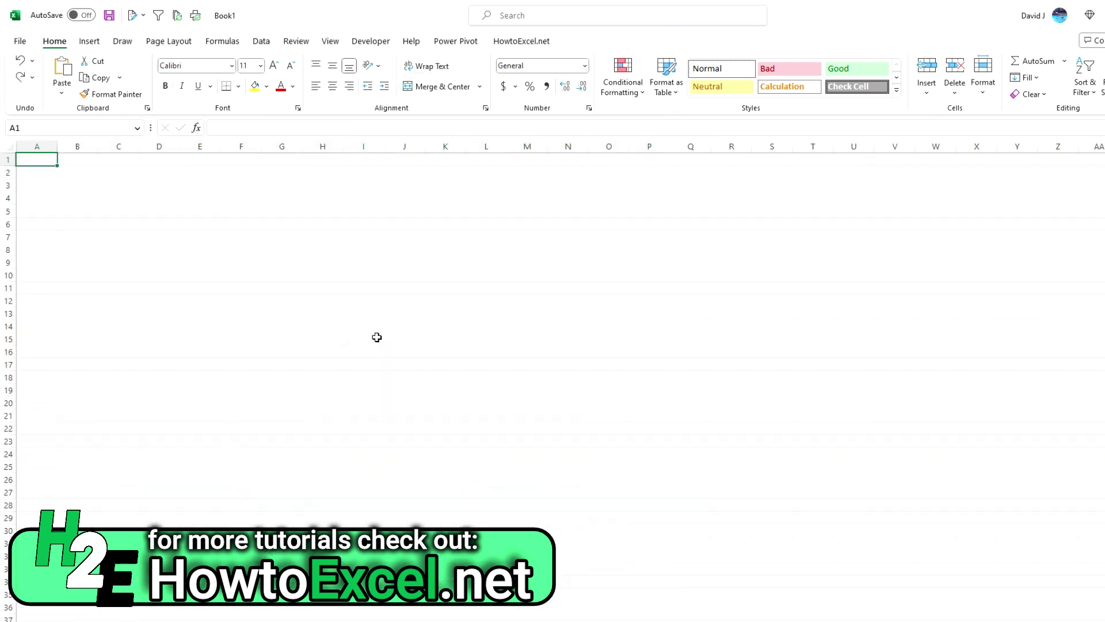
left_click(44, 159)
right_click(45, 161)
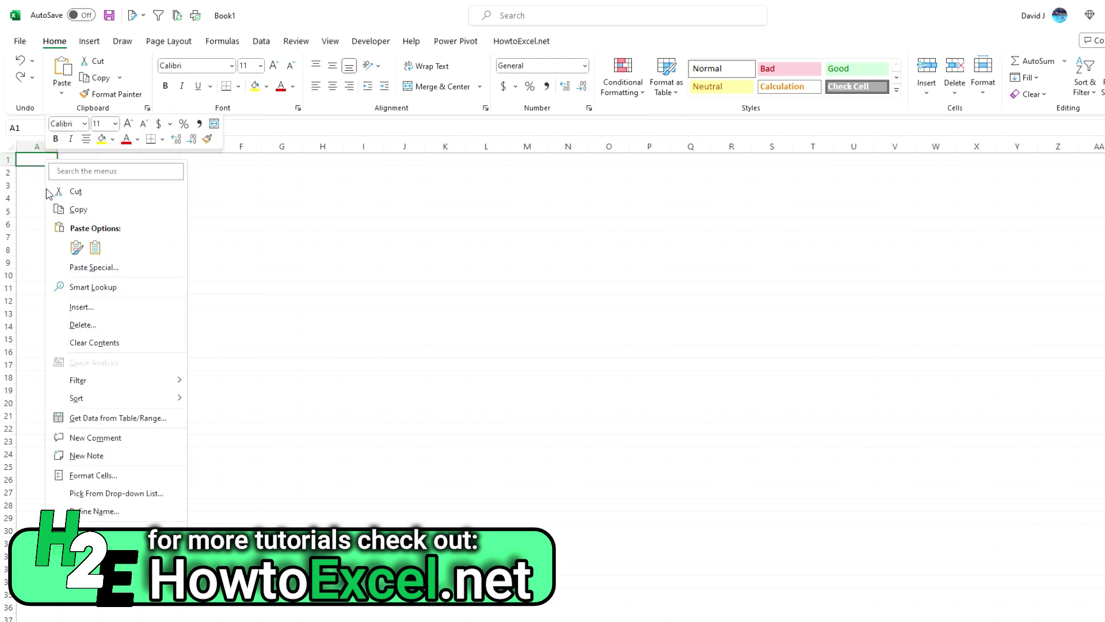
left_click(76, 249)
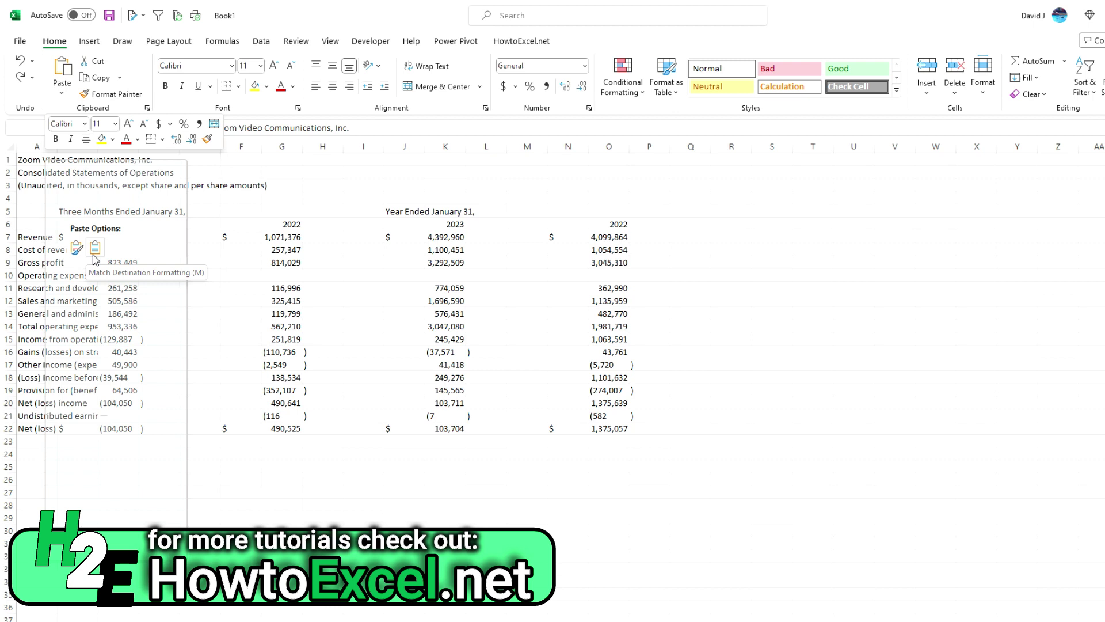
Paste with Match Destination Formatting and auto-fit column A to the full line-item labels
left_click(95, 248)
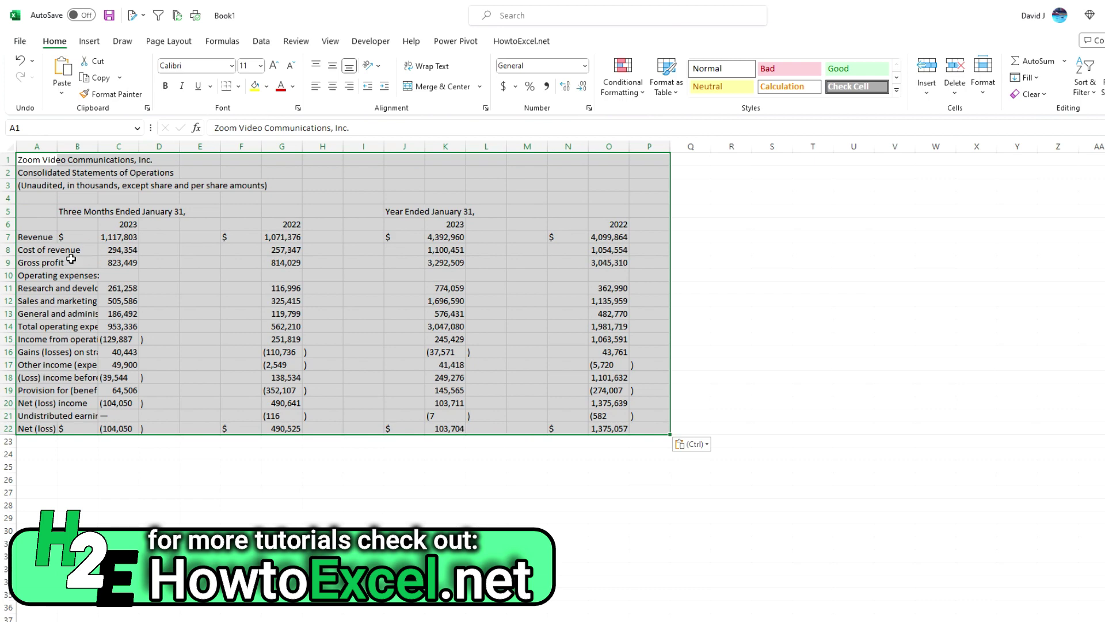
left_click(55, 251)
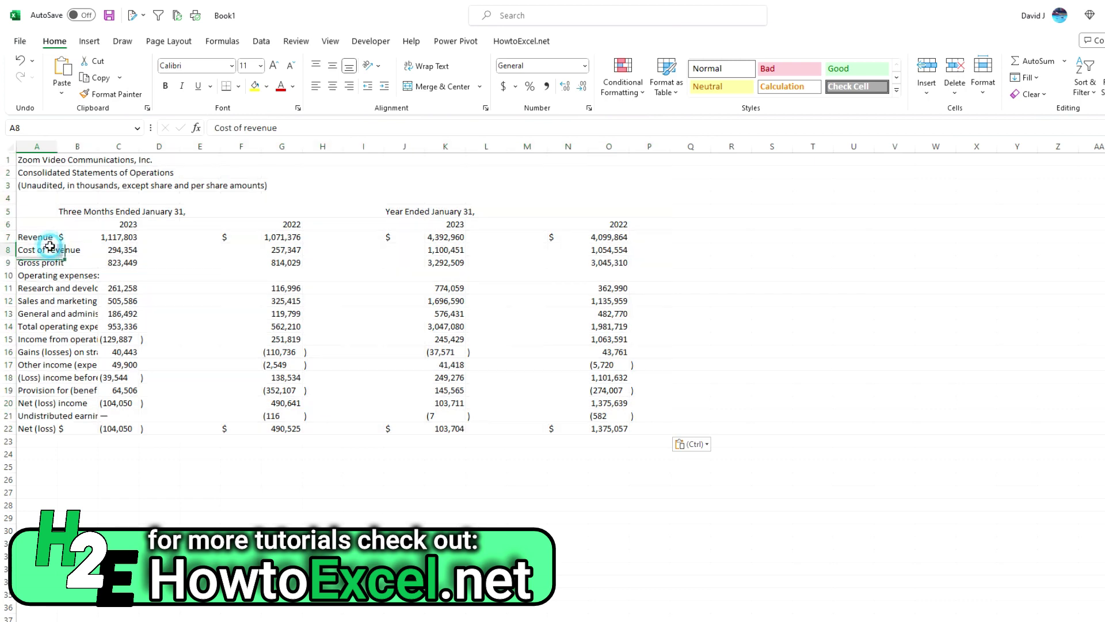
double_click(57, 147)
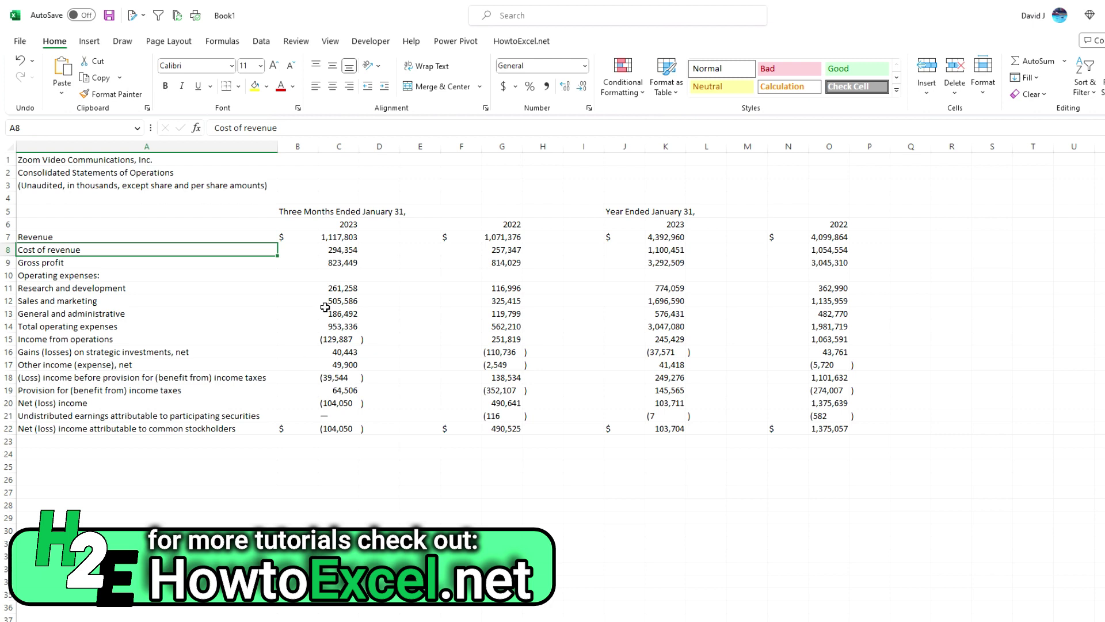
Check the period headings in B5 and J5, then select B5
left_click(308, 211)
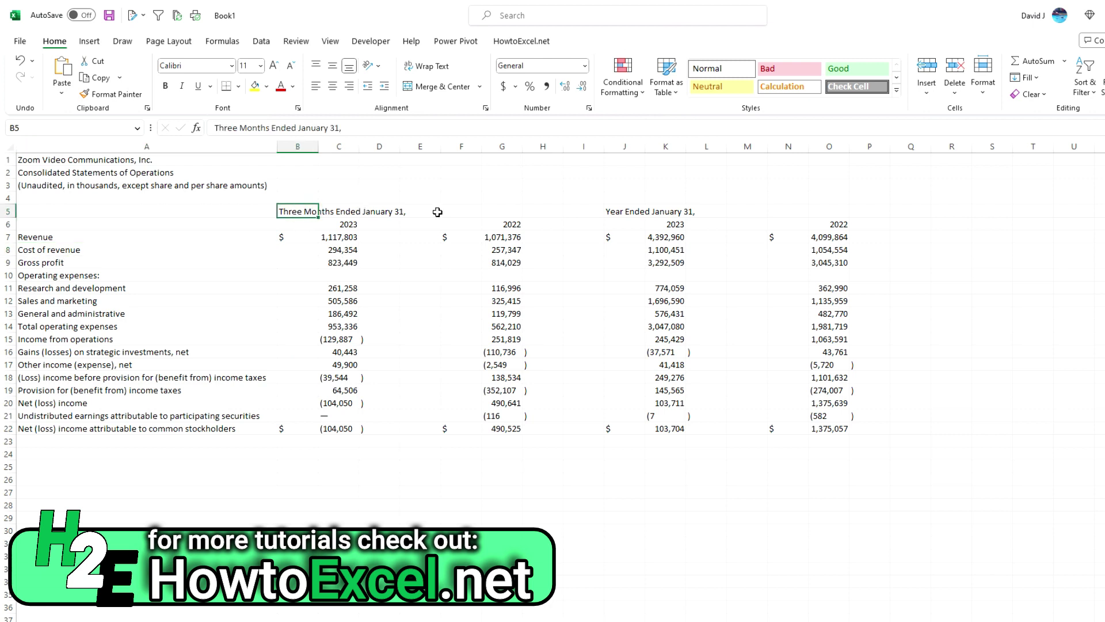
left_click(616, 215)
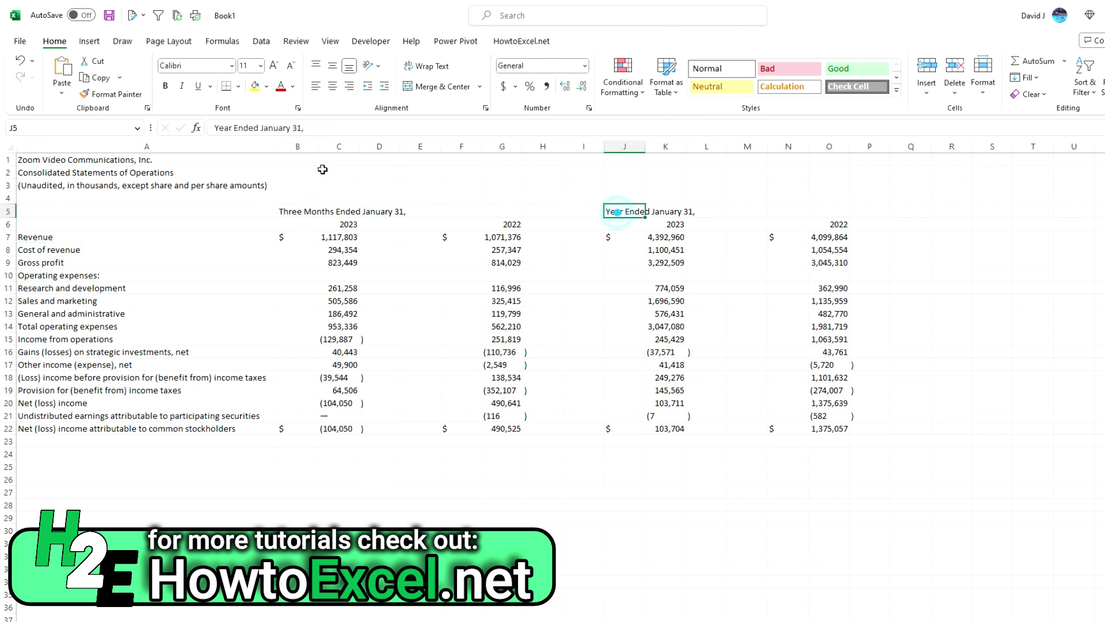
left_click(296, 209)
Insert a cell at B5, shifting the row 5 headings one column right
right_click(287, 214)
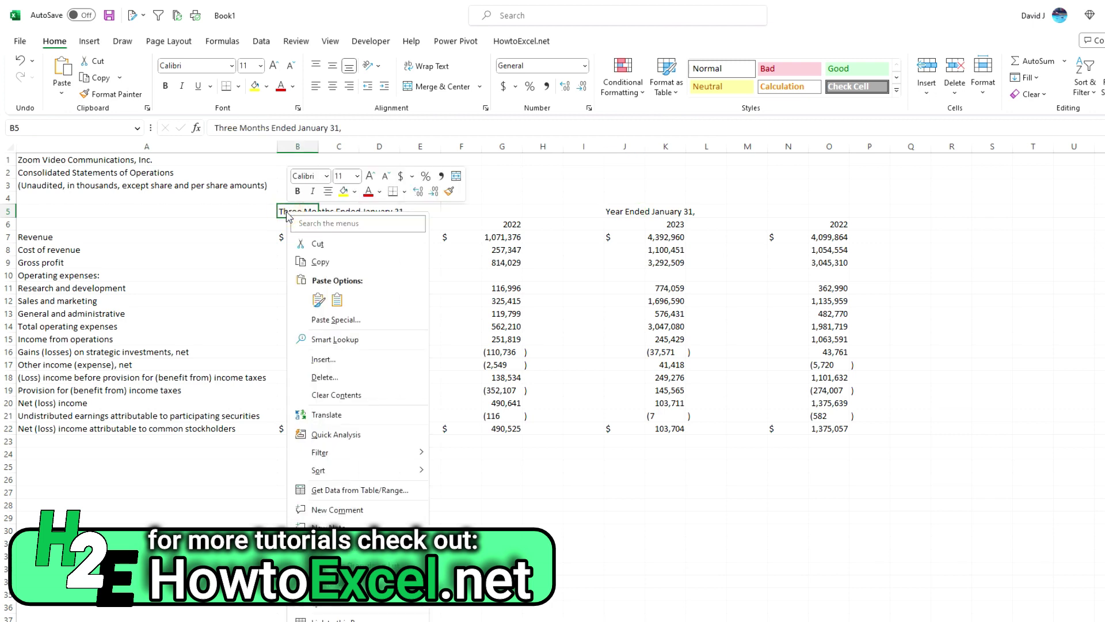
left_click(342, 357)
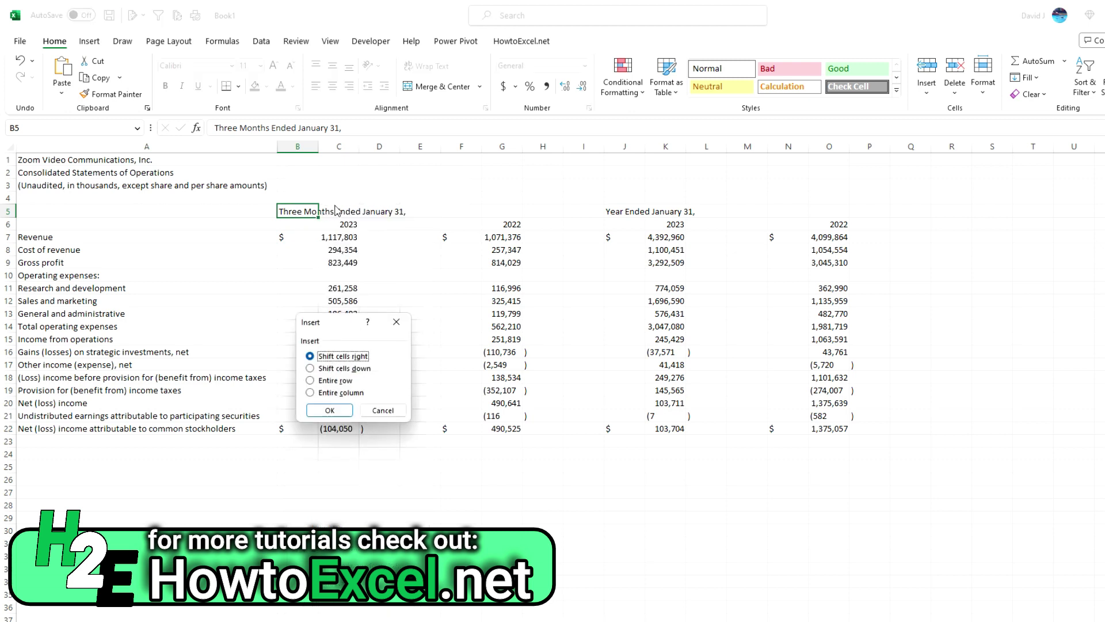
left_click(330, 409)
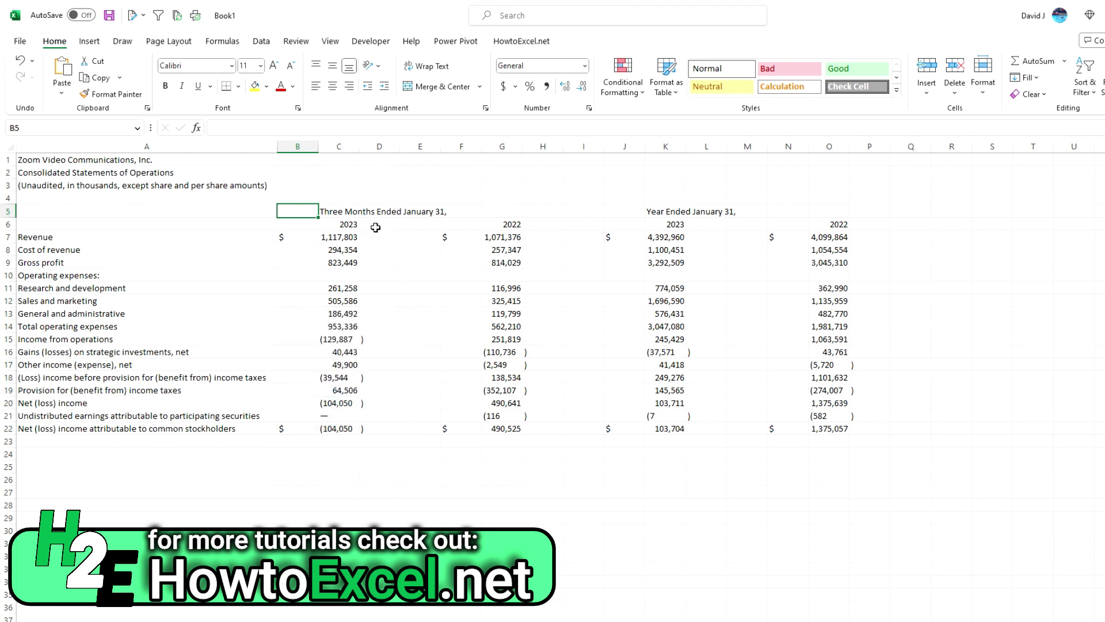
Verify the moved headings in C5 and K5 and the figures in C7, K7 and K8
left_click(349, 211)
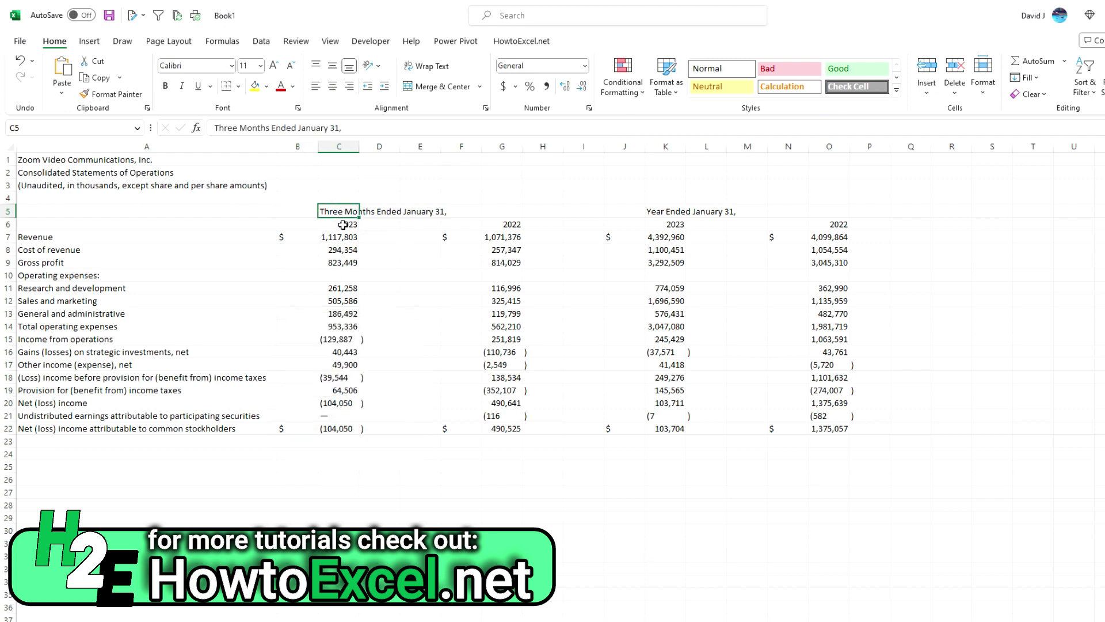
left_click(340, 237)
left_click(666, 213)
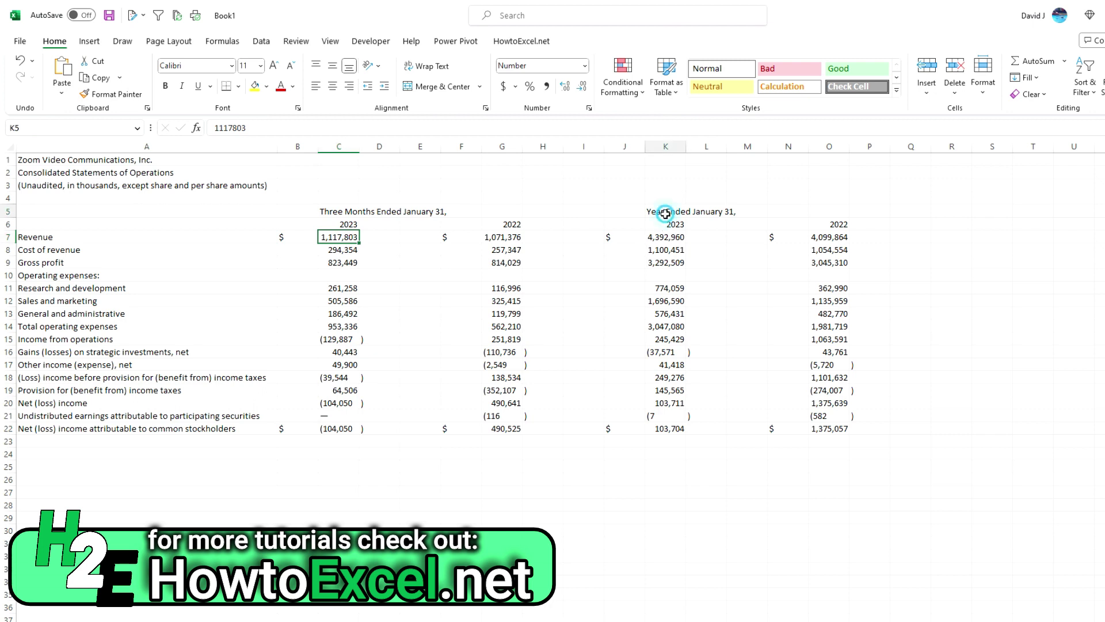
left_click(666, 237)
left_click(666, 249)
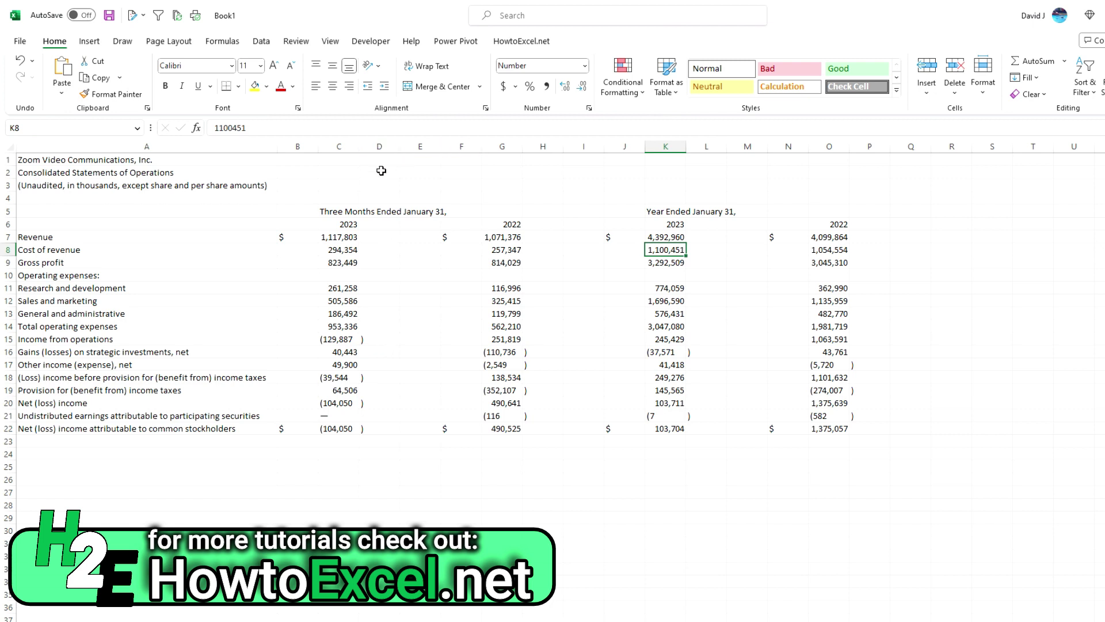
Select the blank cells in B9:P9 via Go To Special and delete their entire columns
left_click_drag(296, 264, 866, 259)
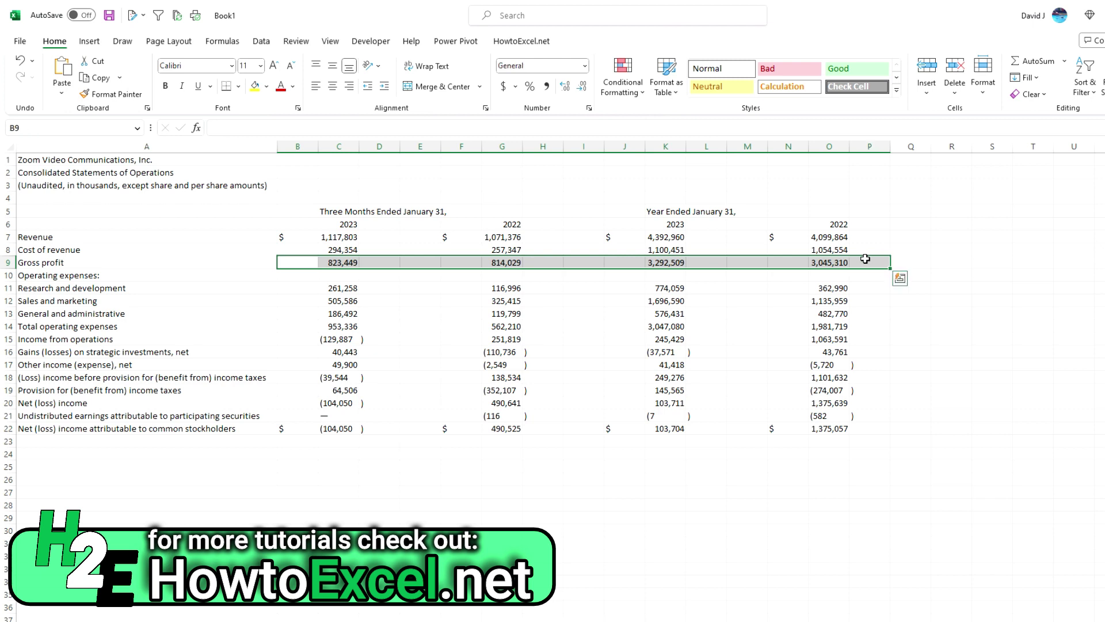
key("ctrl+g")
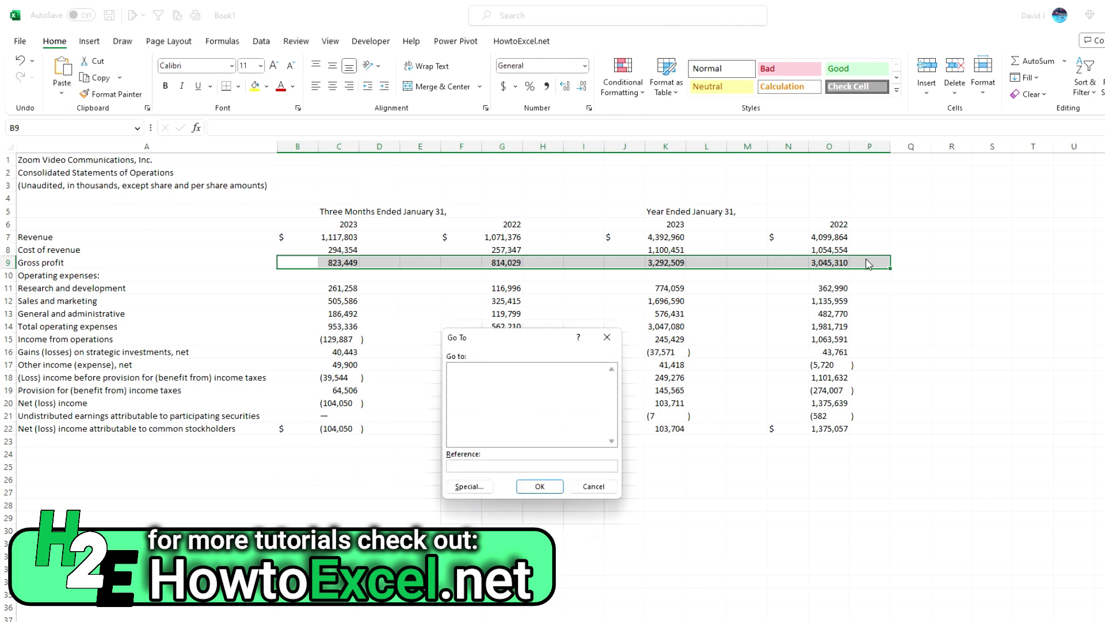
left_click(480, 488)
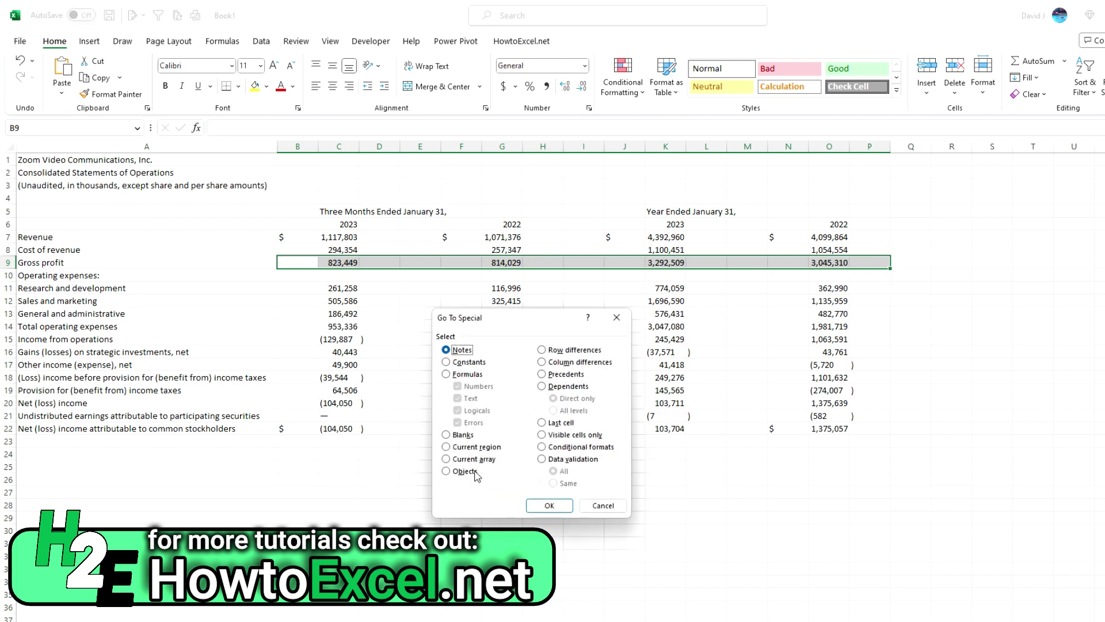
left_click(459, 438)
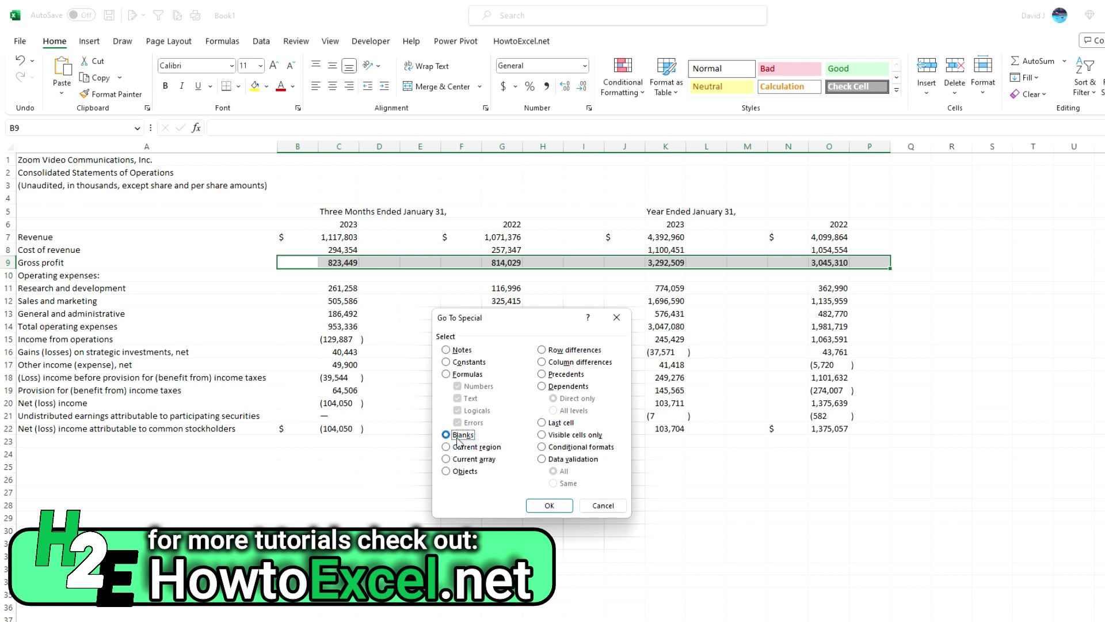
left_click(547, 505)
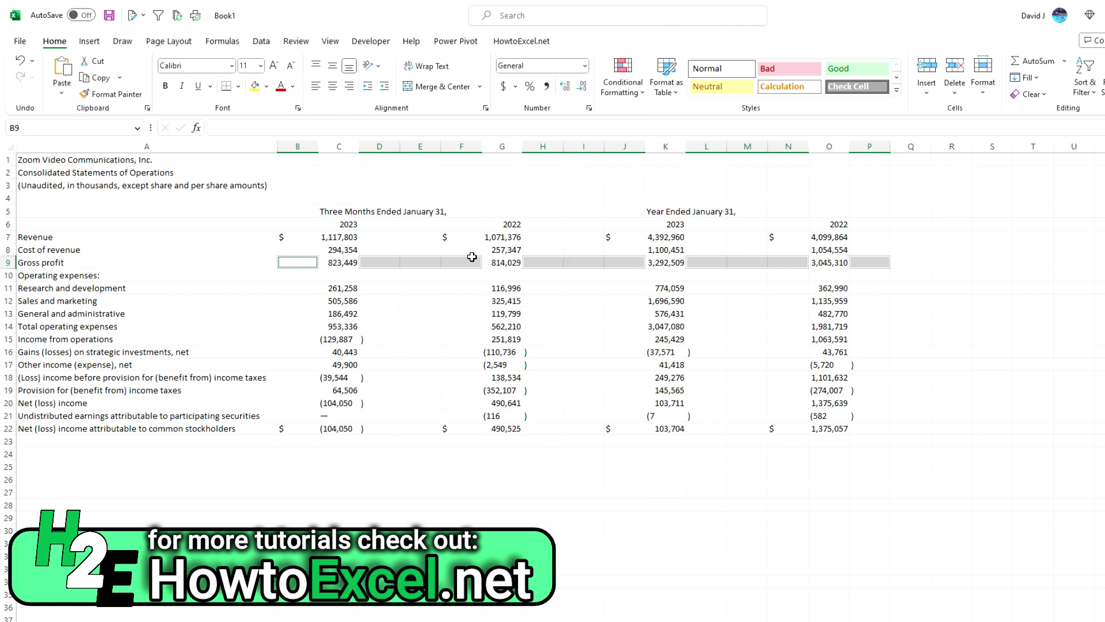
right_click(449, 265)
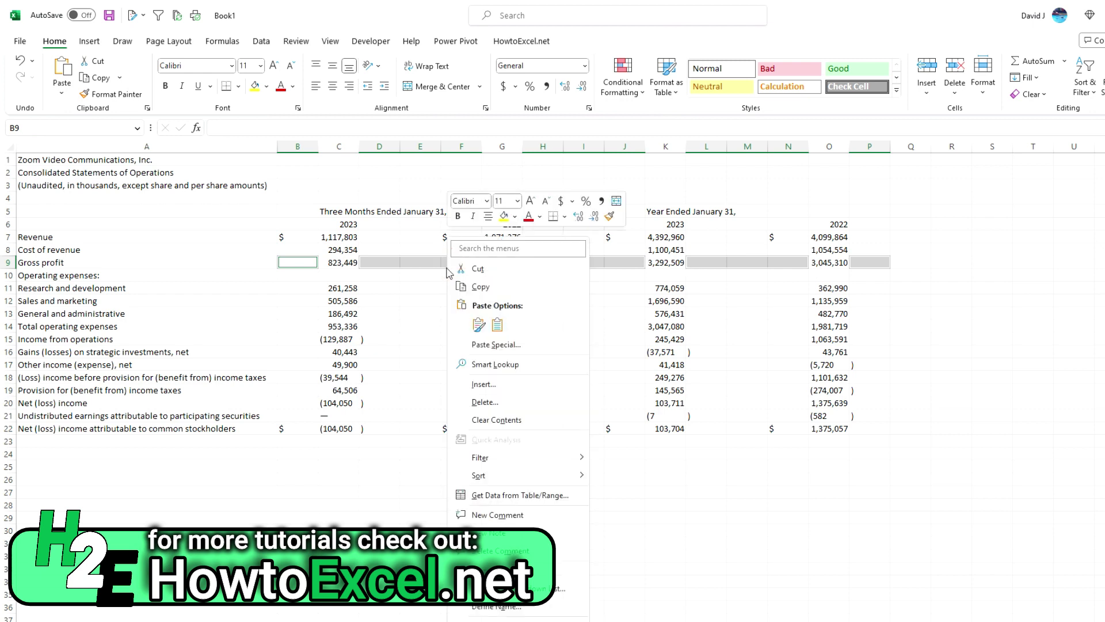
left_click(483, 402)
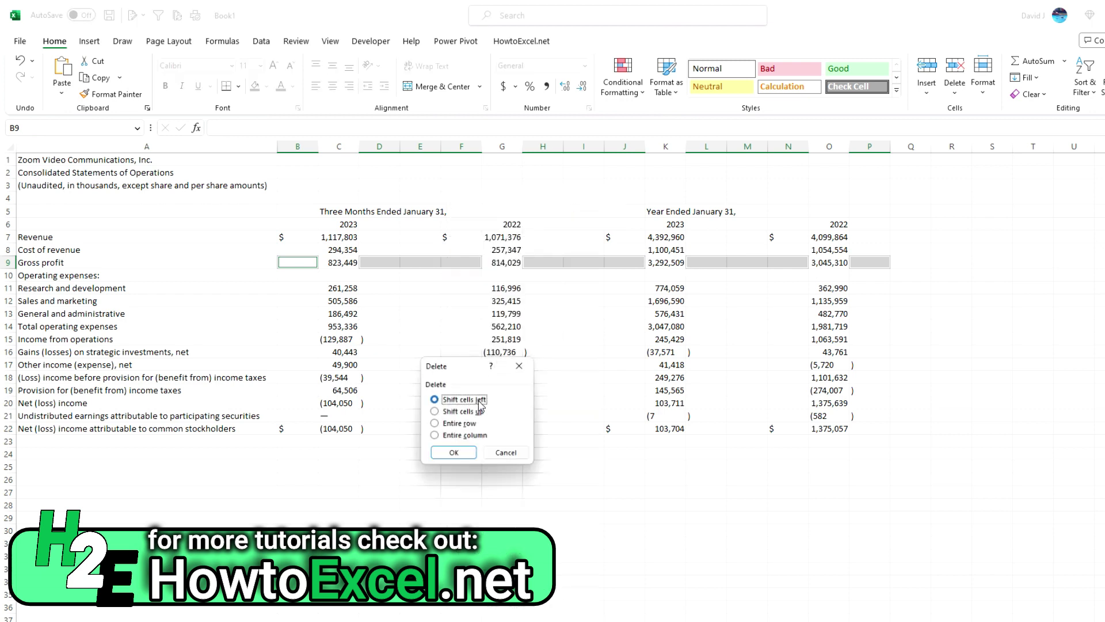
left_click(450, 438)
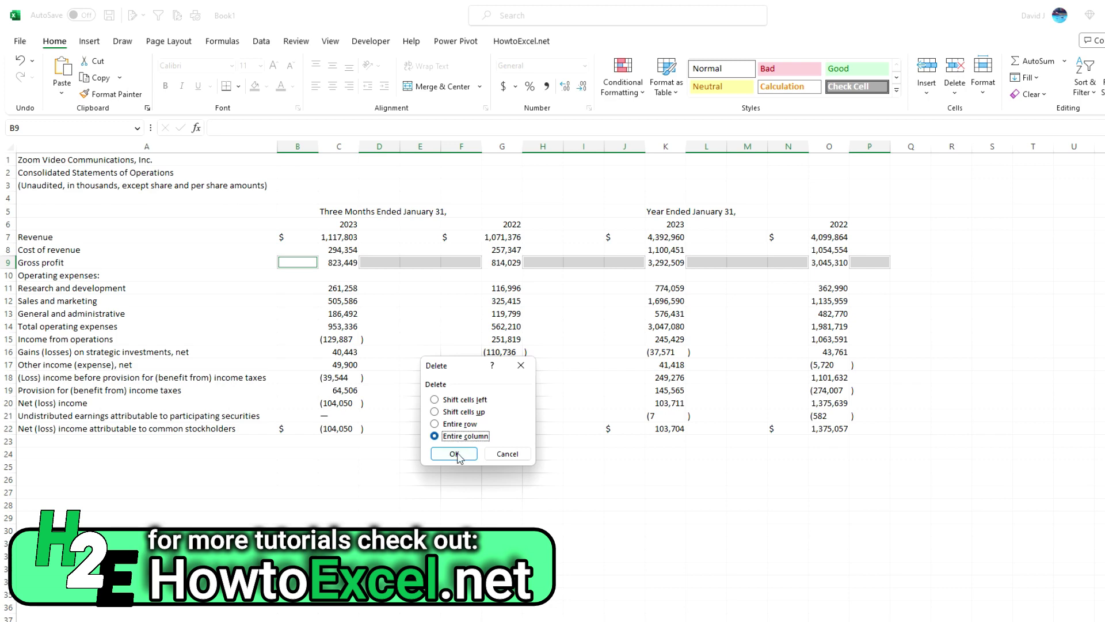
left_click(454, 454)
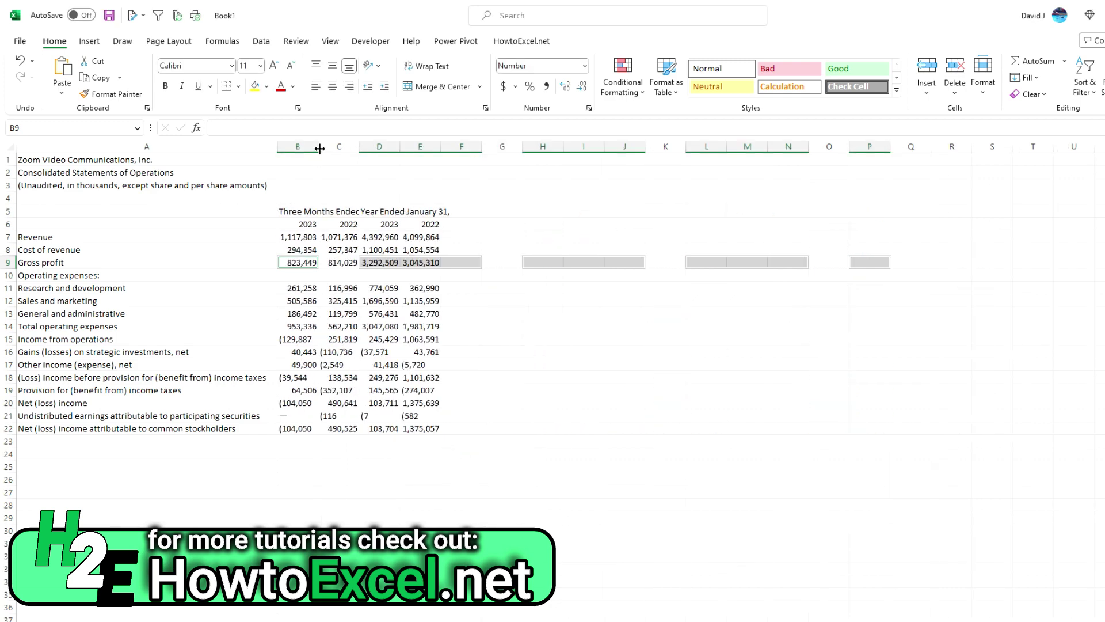
Auto-fit columns B–E, check B15 and B17, then select the figures B6:E22
left_click_drag(305, 146, 441, 147)
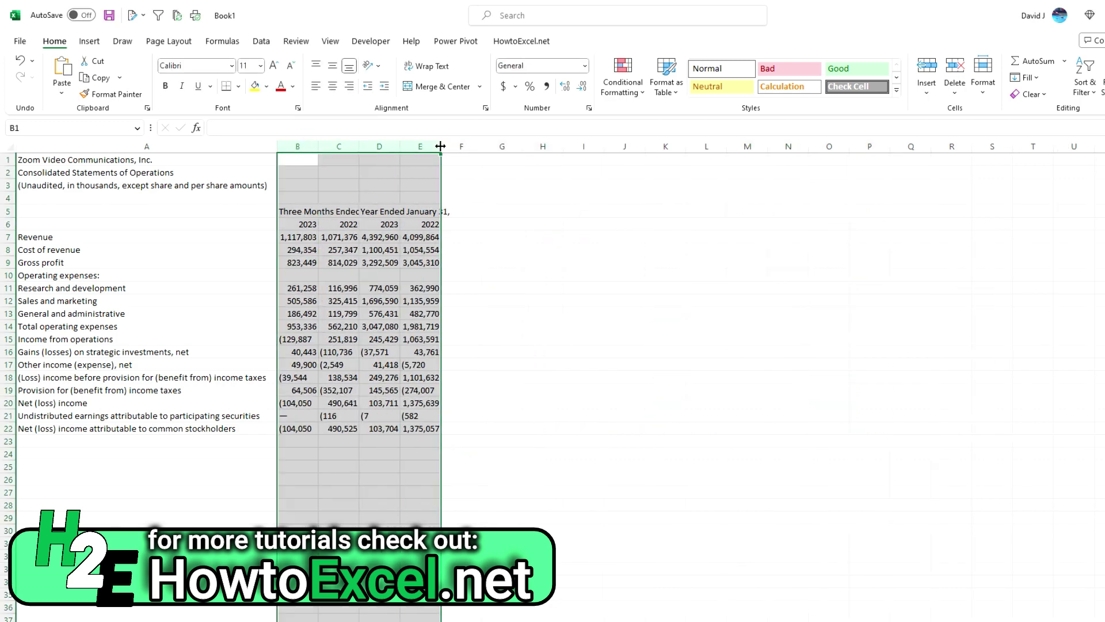
double_click(441, 146)
left_click(344, 368)
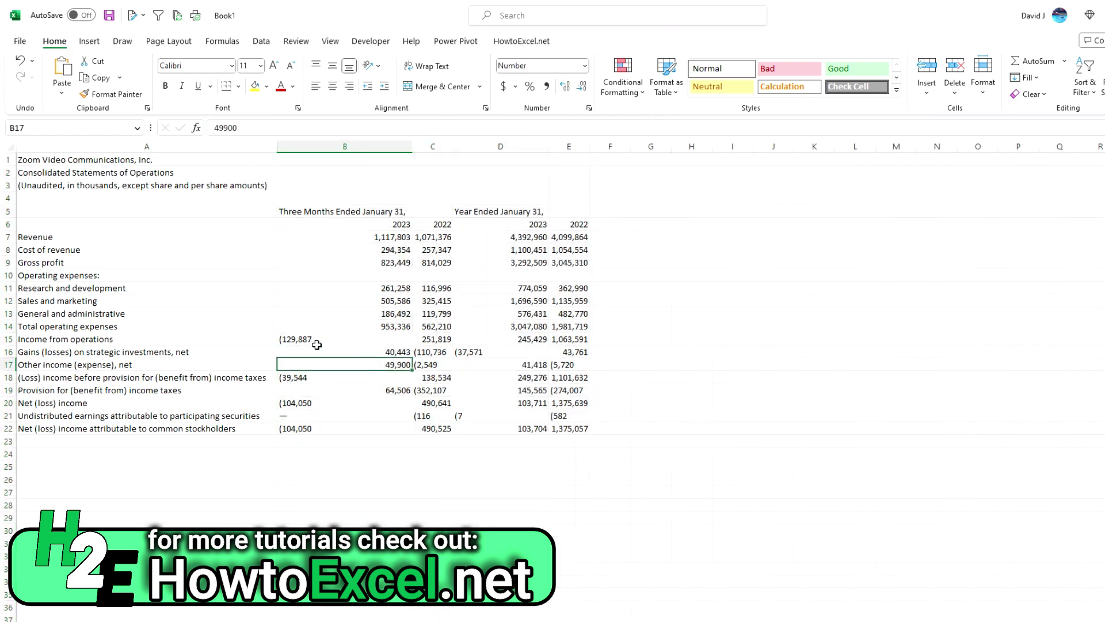
left_click(317, 345)
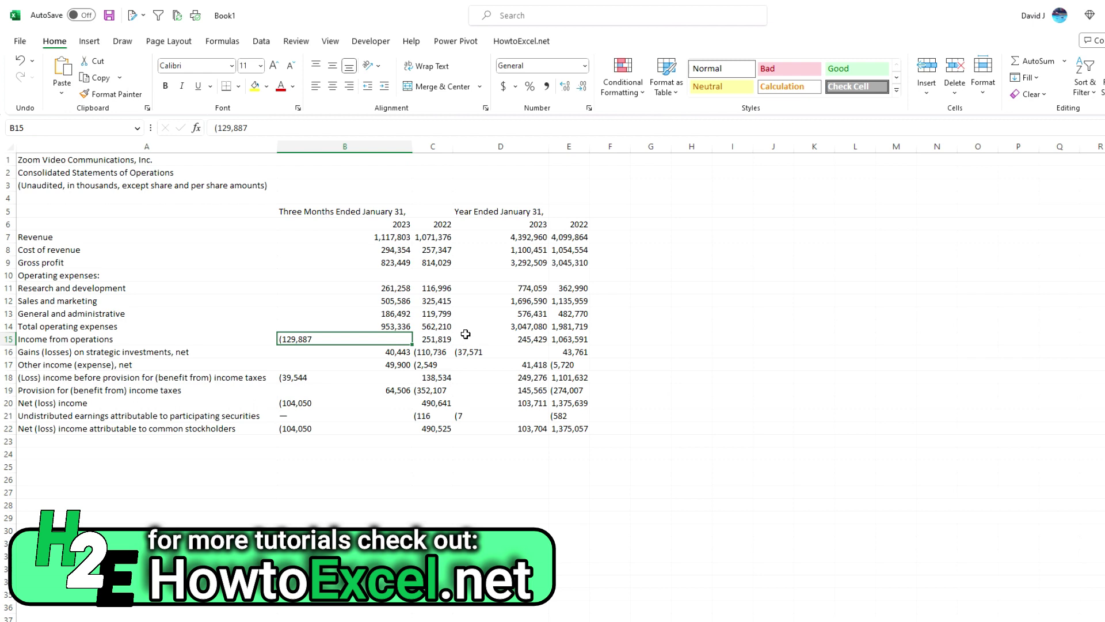
left_click(361, 225)
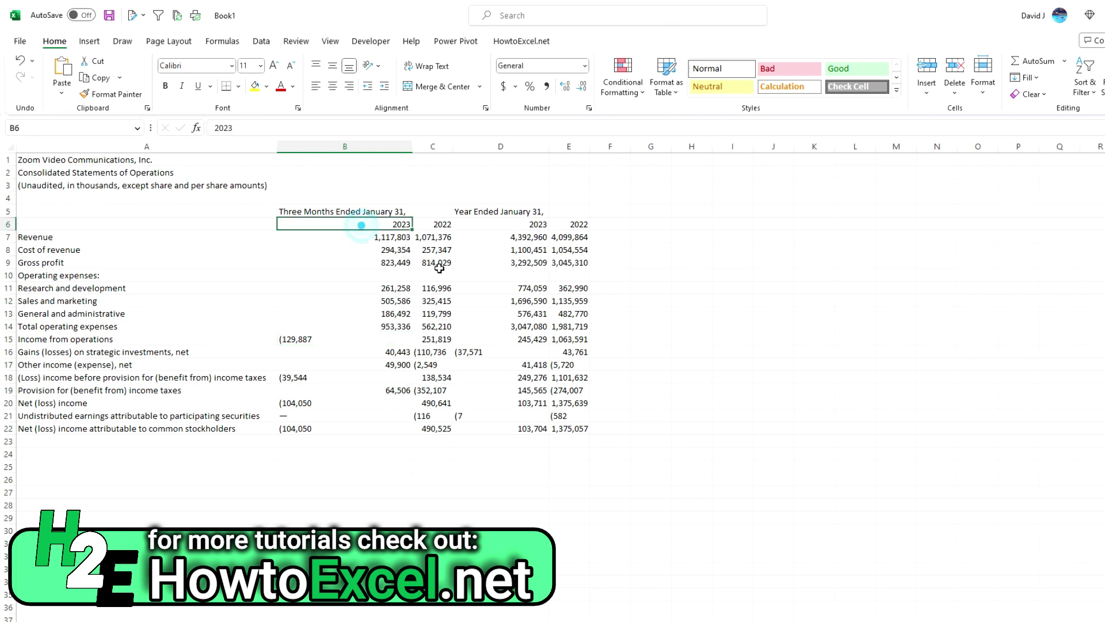
left_click_drag(439, 267, 560, 430)
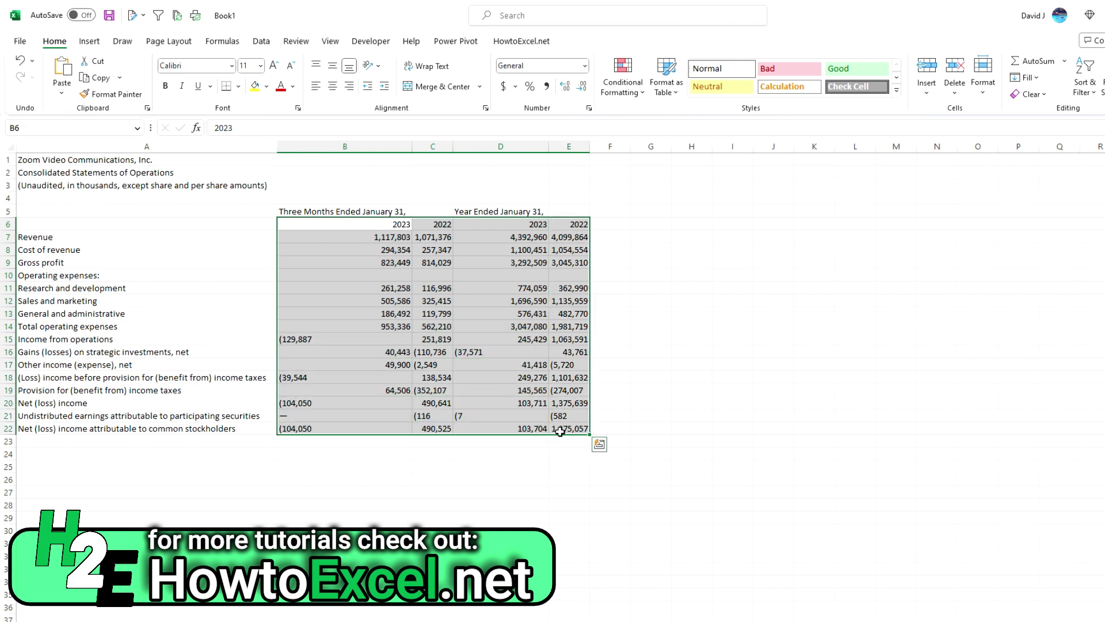
Replace every '(' with '-' in the selected figures using Find and Replace
key("ctrl+h")
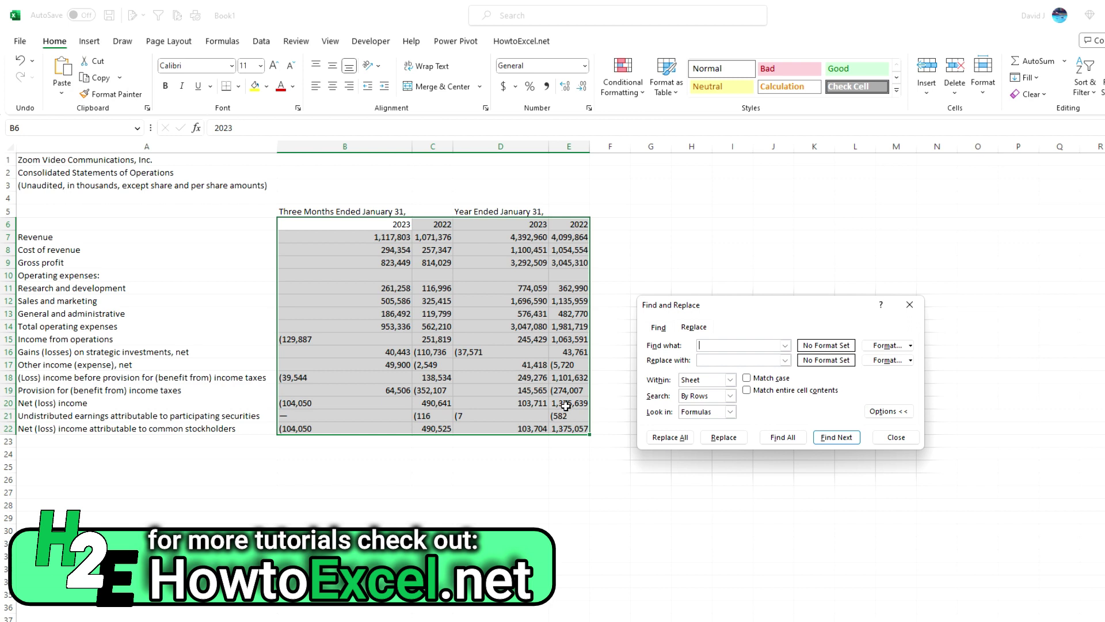
left_click(754, 360)
left_click(680, 437)
left_click(628, 380)
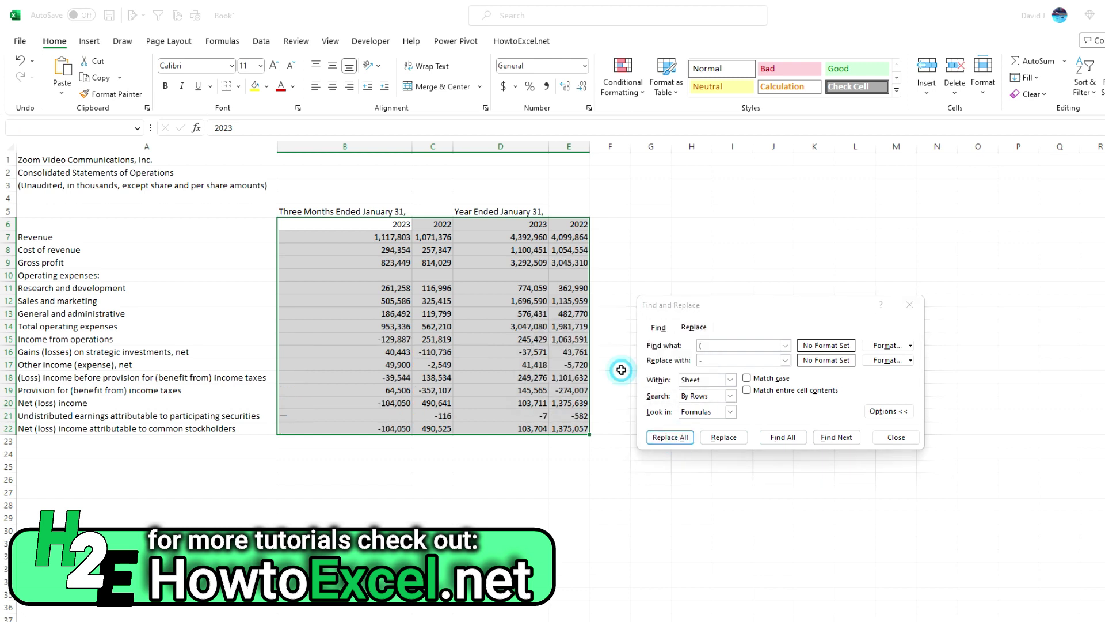
left_click(895, 437)
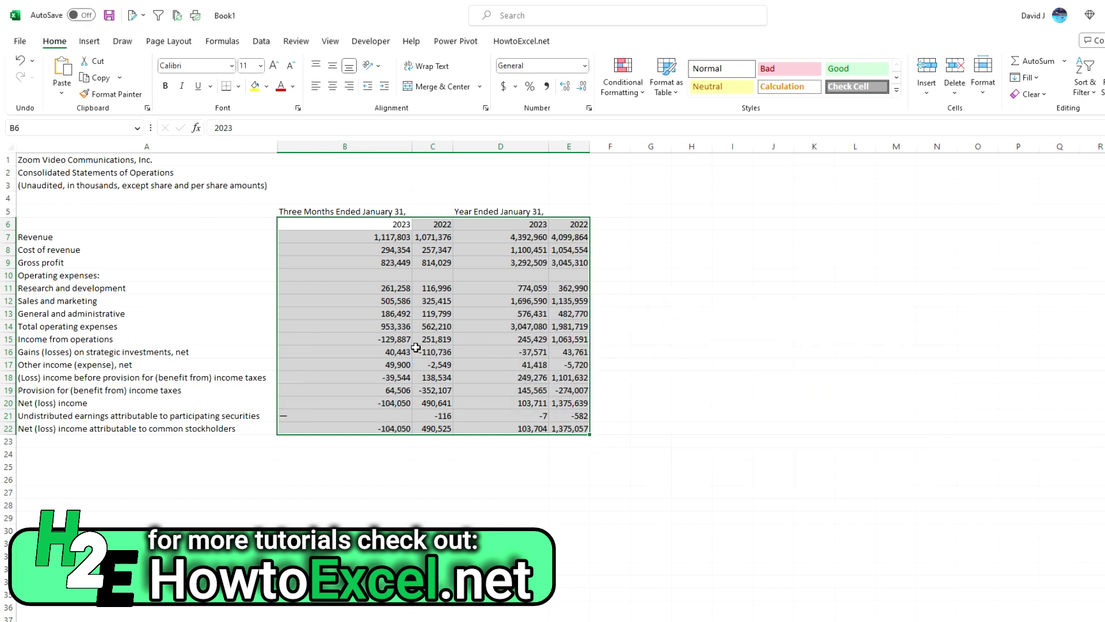
Check the minus values in B15 and B18, and enter 0 in B21 in place of the dash
left_click(398, 340)
left_click(397, 375)
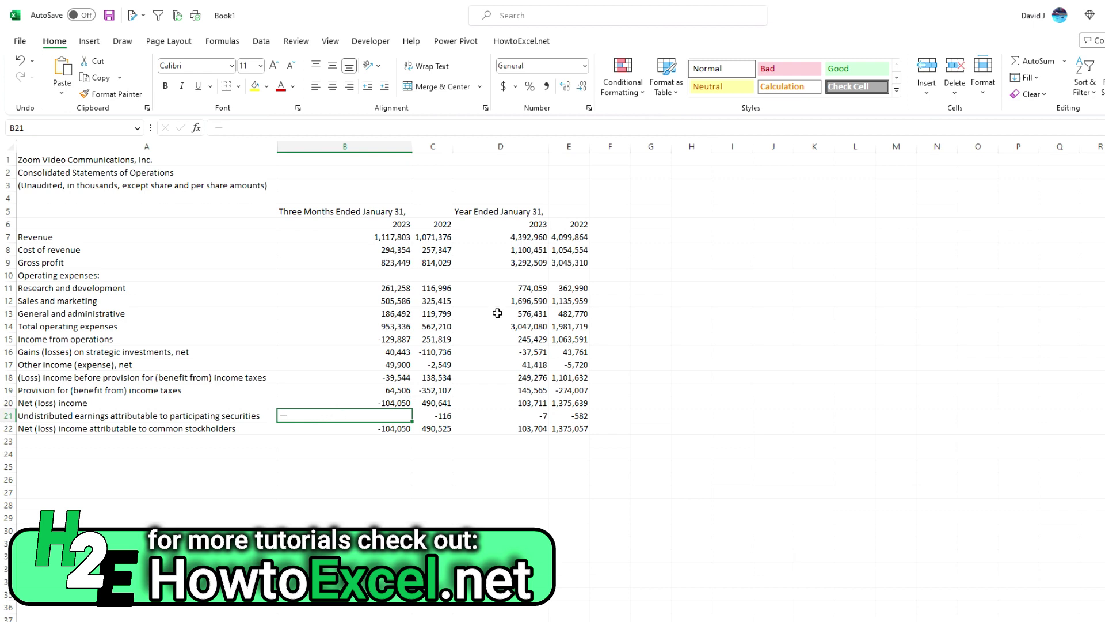
type("0")
key("Return")
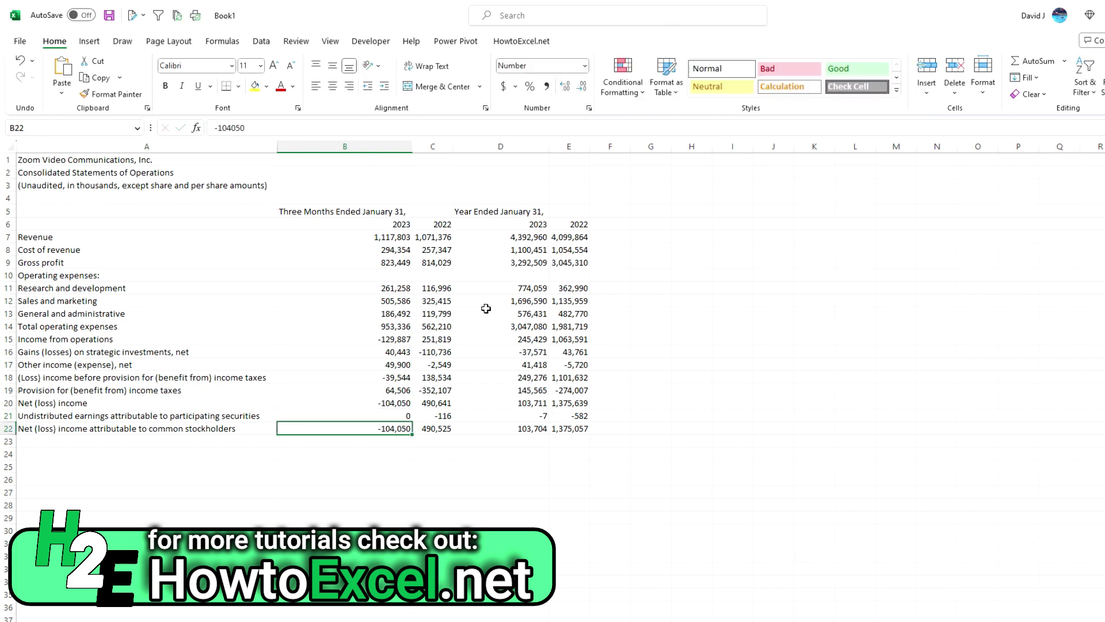
left_click(393, 237)
Apply the Currency number format to the figures in B7:E22
left_click_drag(417, 262, 589, 432)
left_click(584, 67)
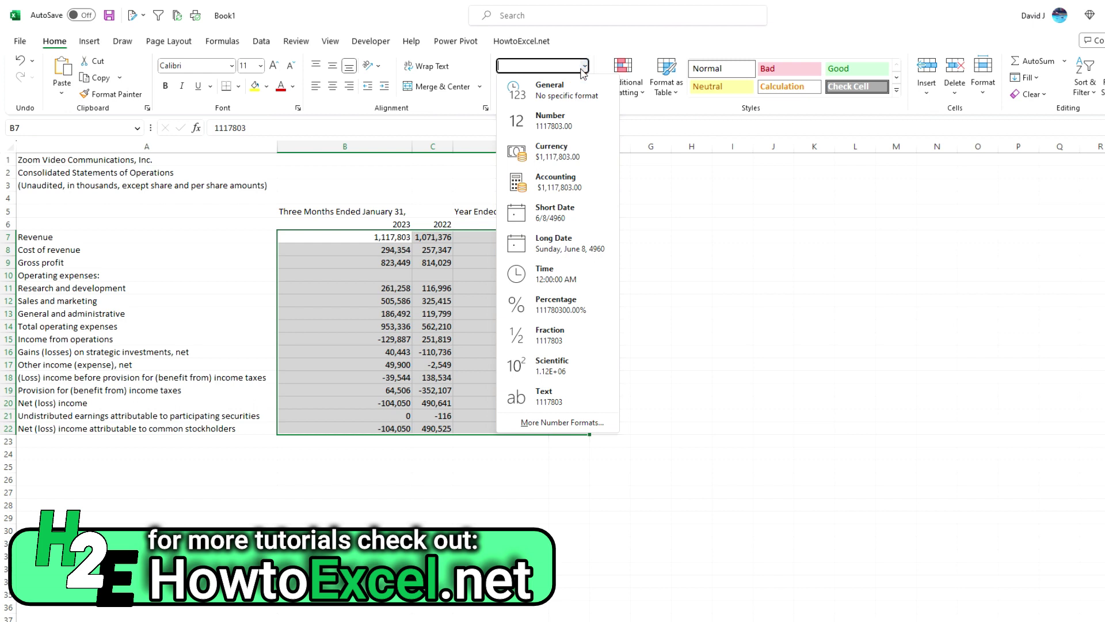
left_click(572, 158)
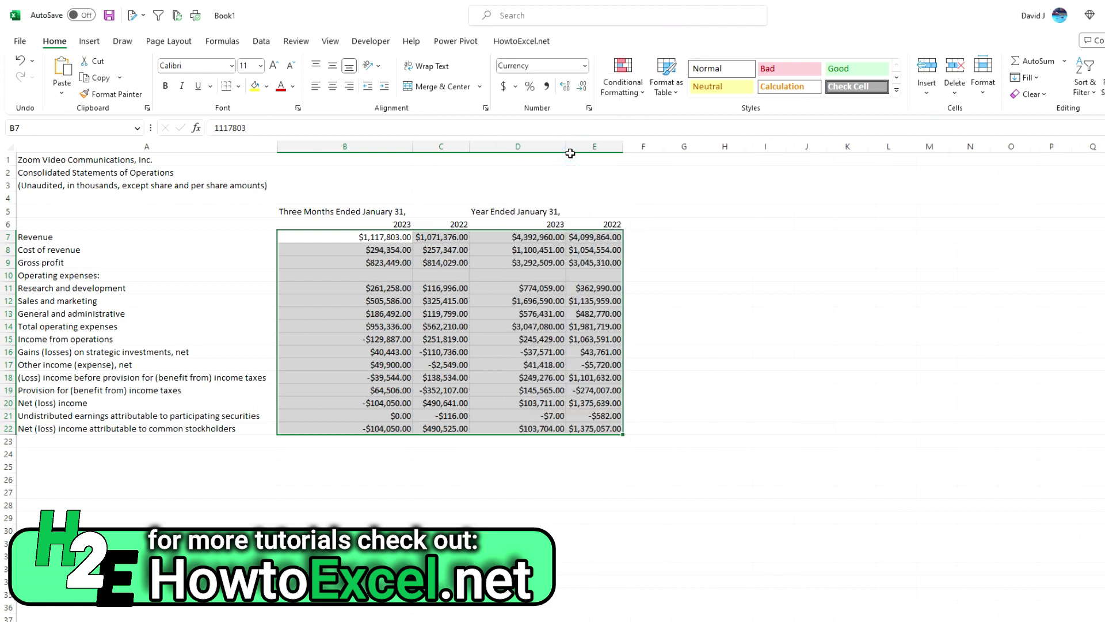
left_click(352, 329)
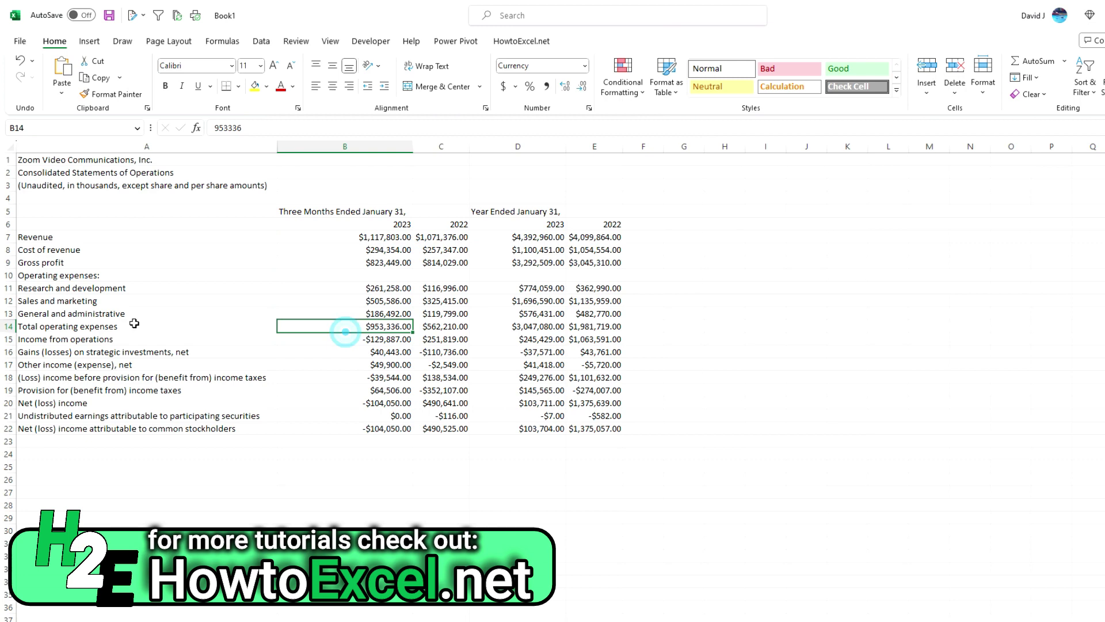
left_click(8, 275)
Insert a blank row above Operating expenses and select the figures to rule above Total operating expenses
right_click(9, 275)
left_click(45, 405)
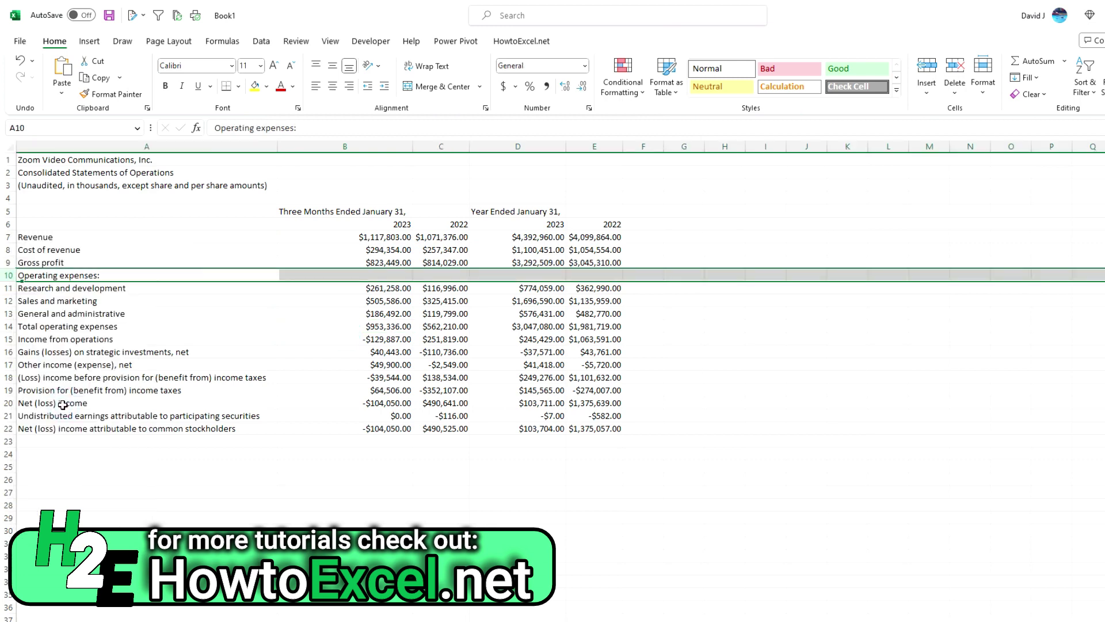
left_click(141, 337)
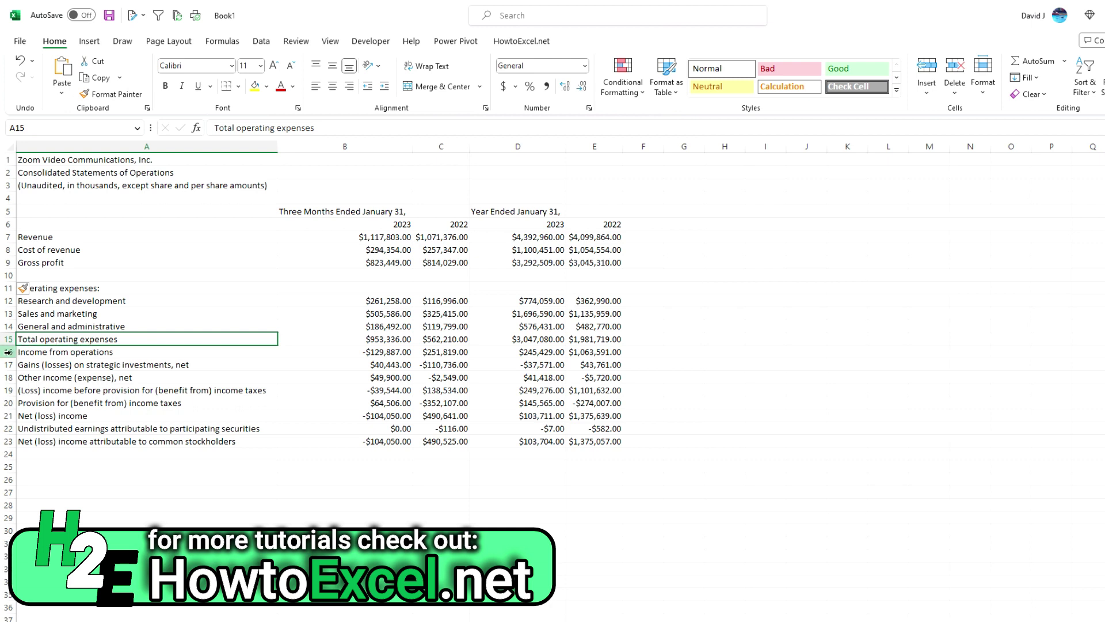
left_click_drag(349, 327, 601, 327)
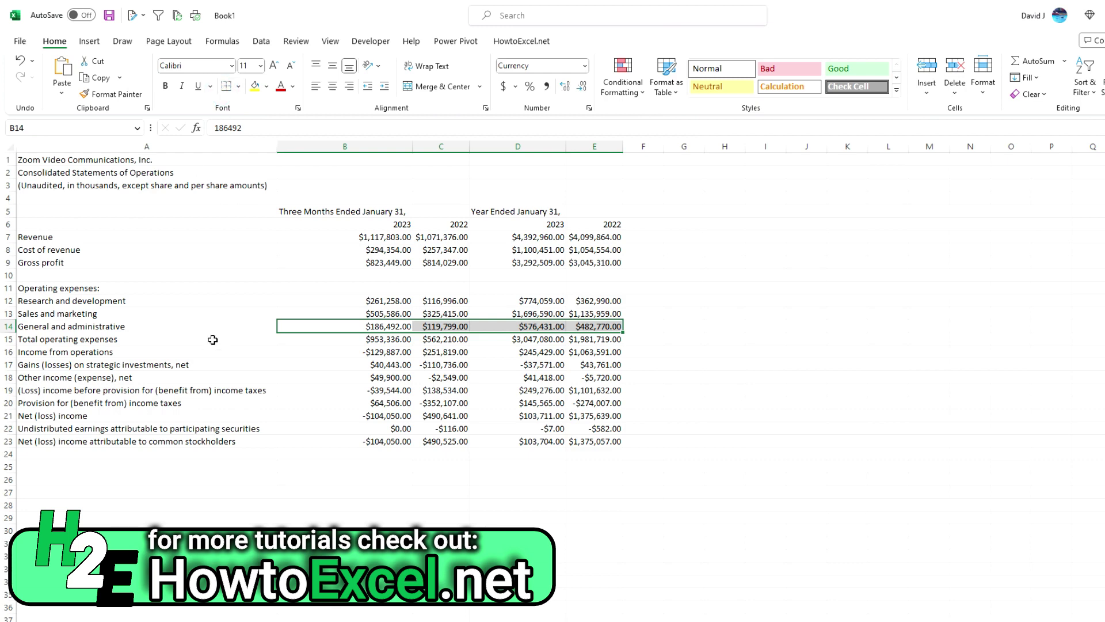
Insert blank rows above Income from operations and above the Gains row
left_click(379, 335)
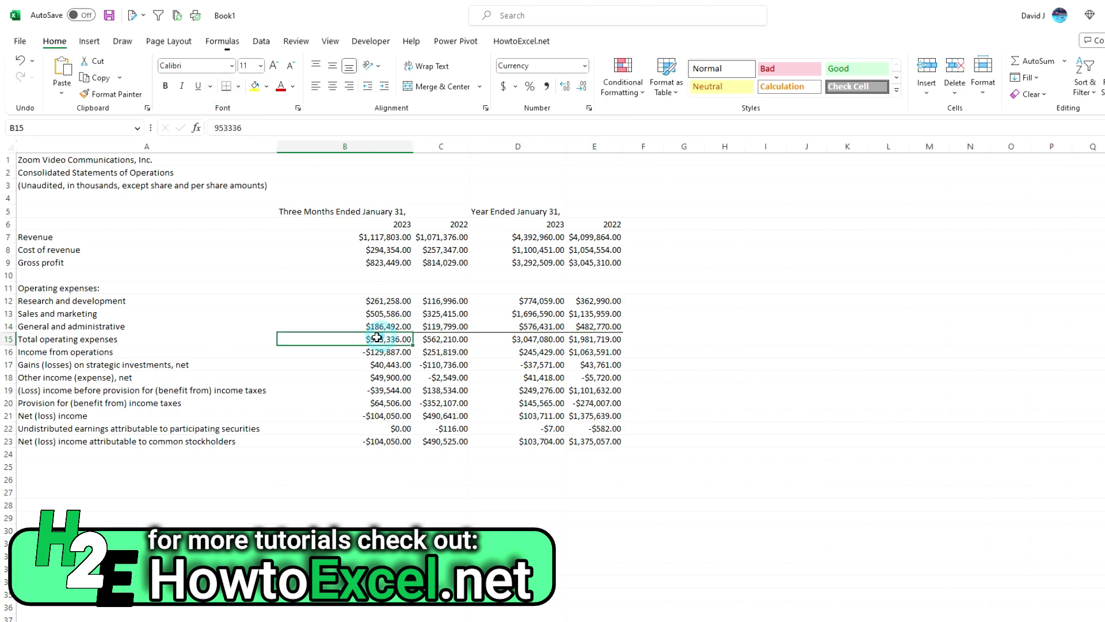
right_click(15, 353)
left_click(49, 480)
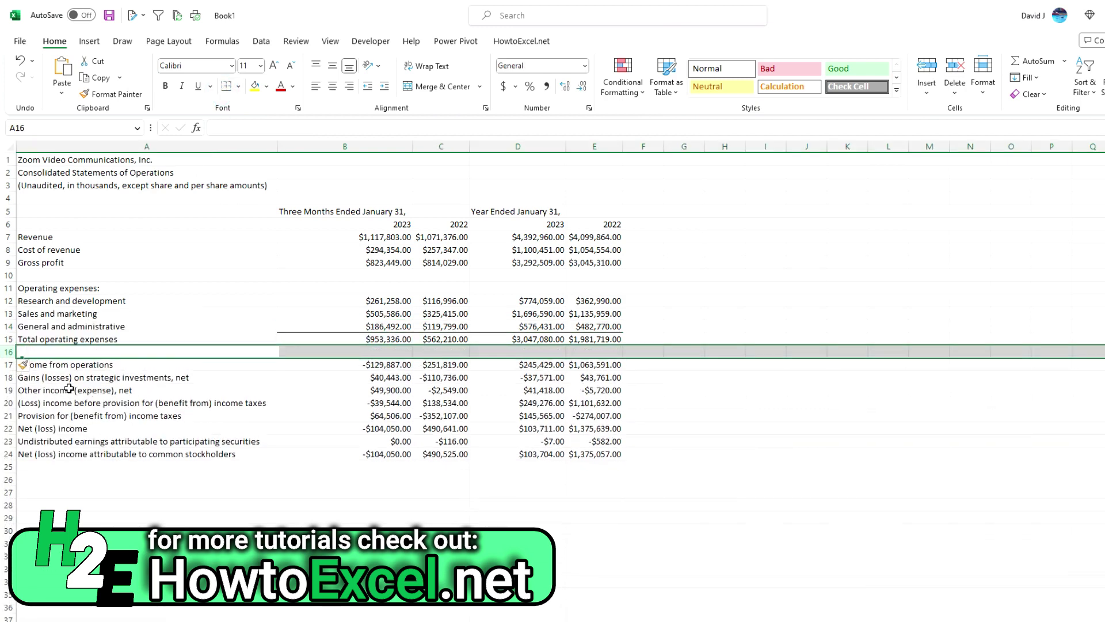
right_click(9, 377)
left_click(87, 501)
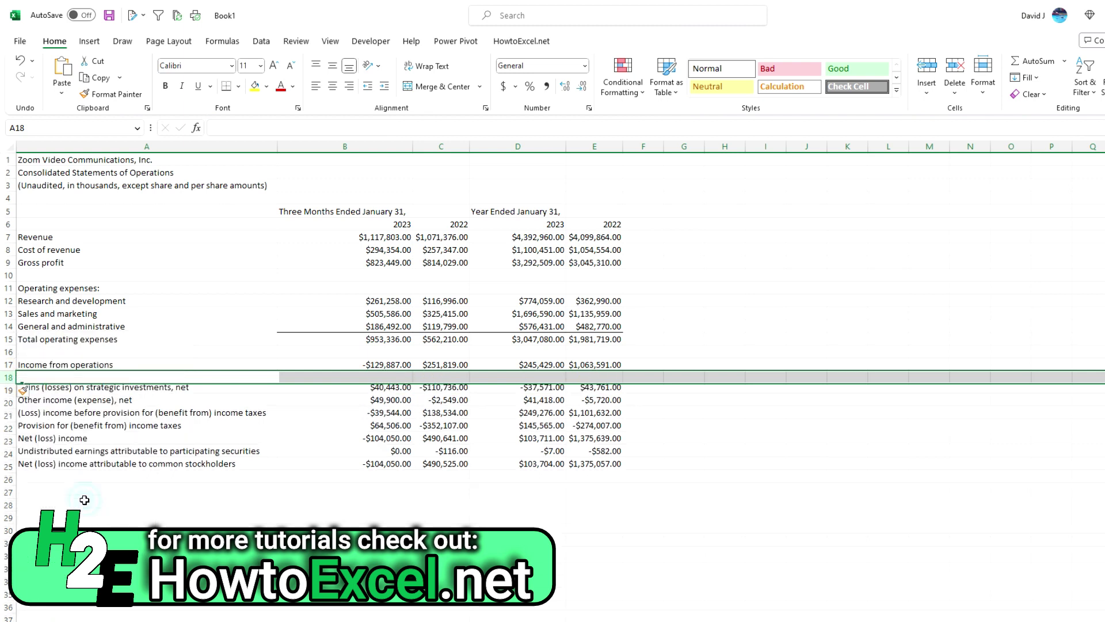
left_click(98, 404)
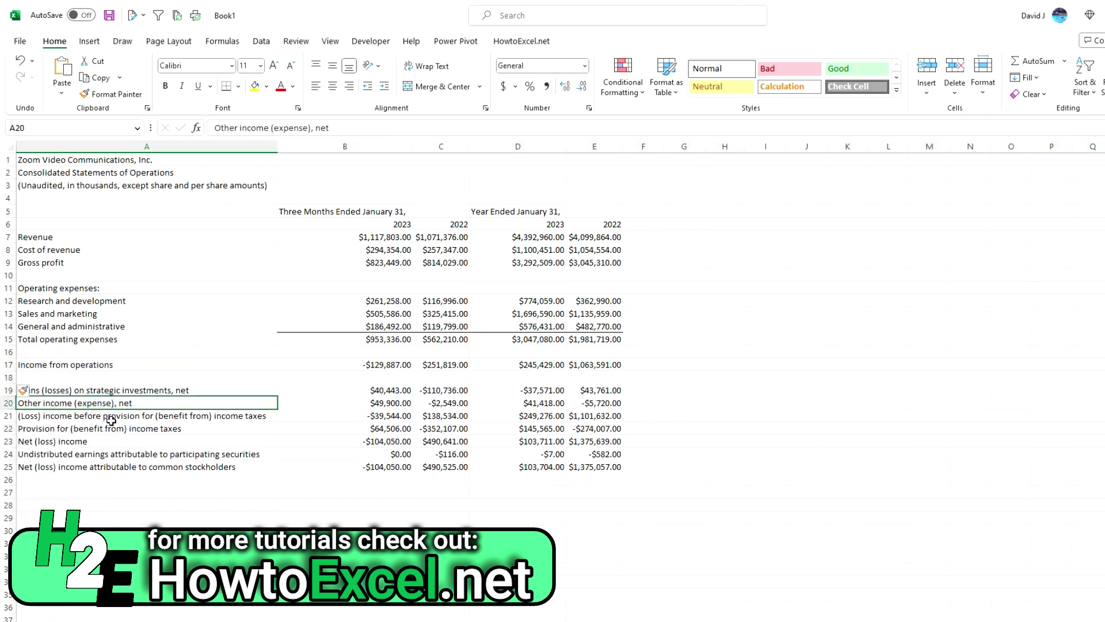
Insert a blank row above Net (loss) income
left_click(131, 421)
right_click(9, 441)
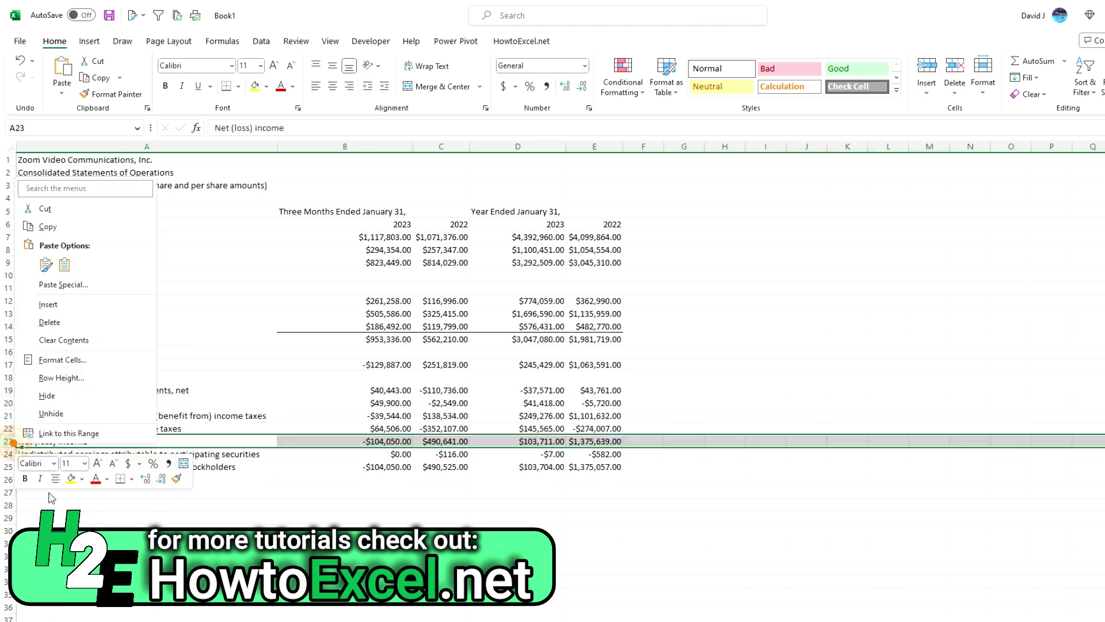
left_click(57, 305)
left_click(118, 444)
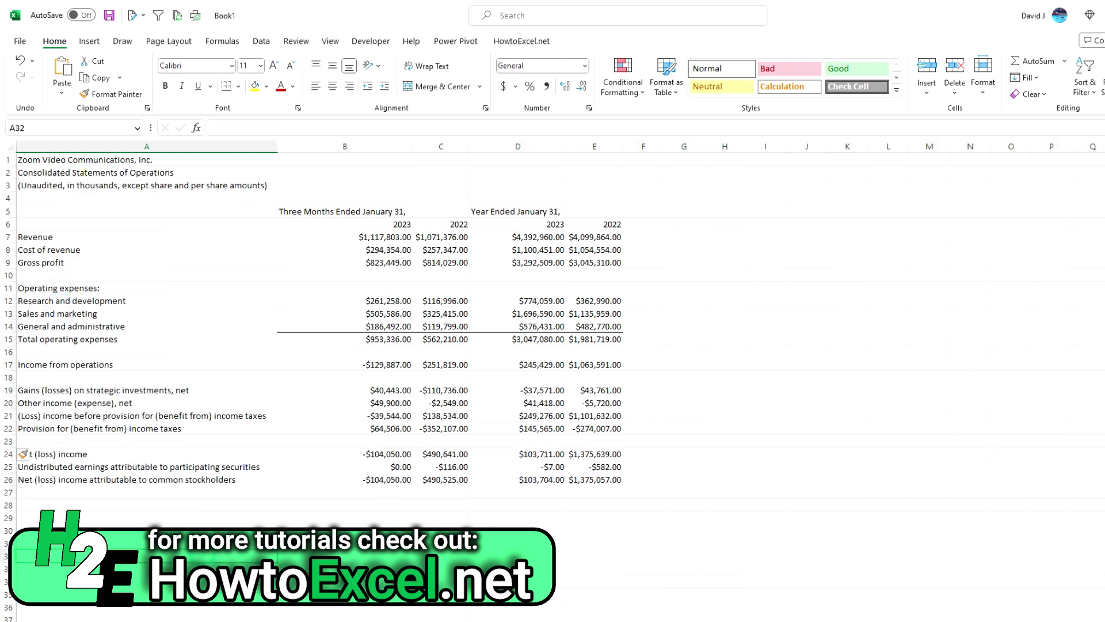
left_click(117, 432)
left_click(231, 503)
left_click(379, 504)
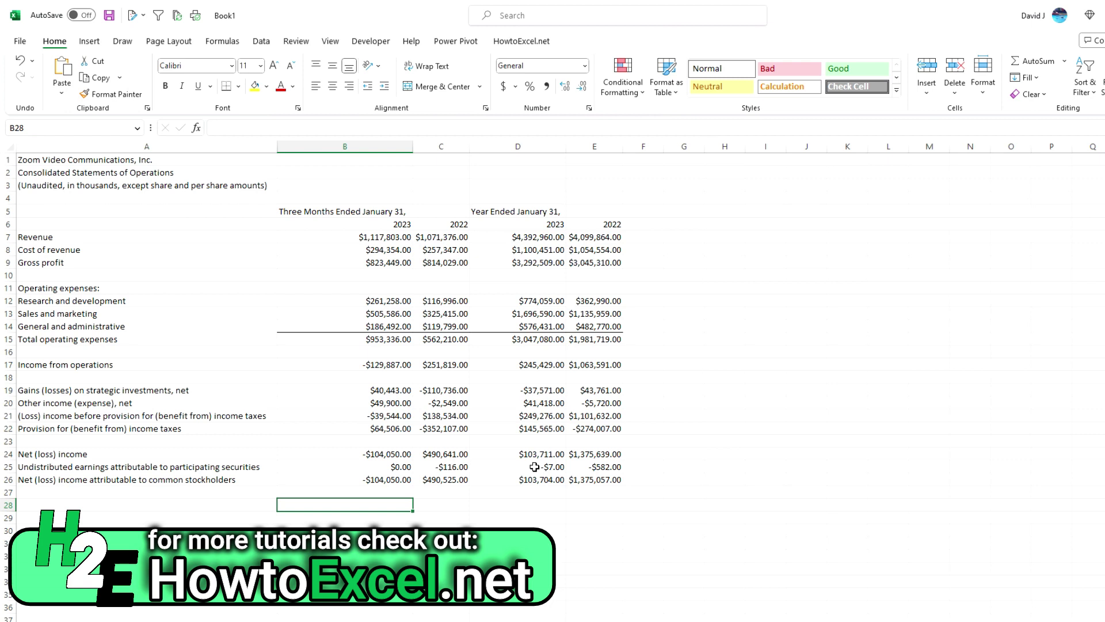
Enter the revenue growth formula =B7/C7-1 in F7, comparing 2023 with 2022
left_click(641, 240)
type("=")
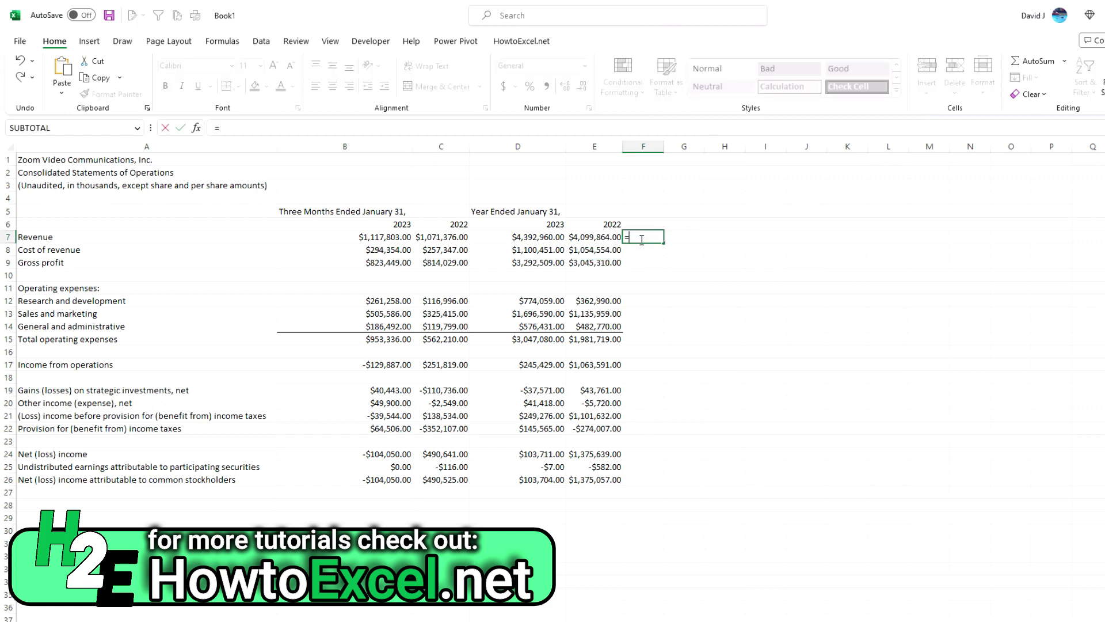
left_click(381, 236)
type("/")
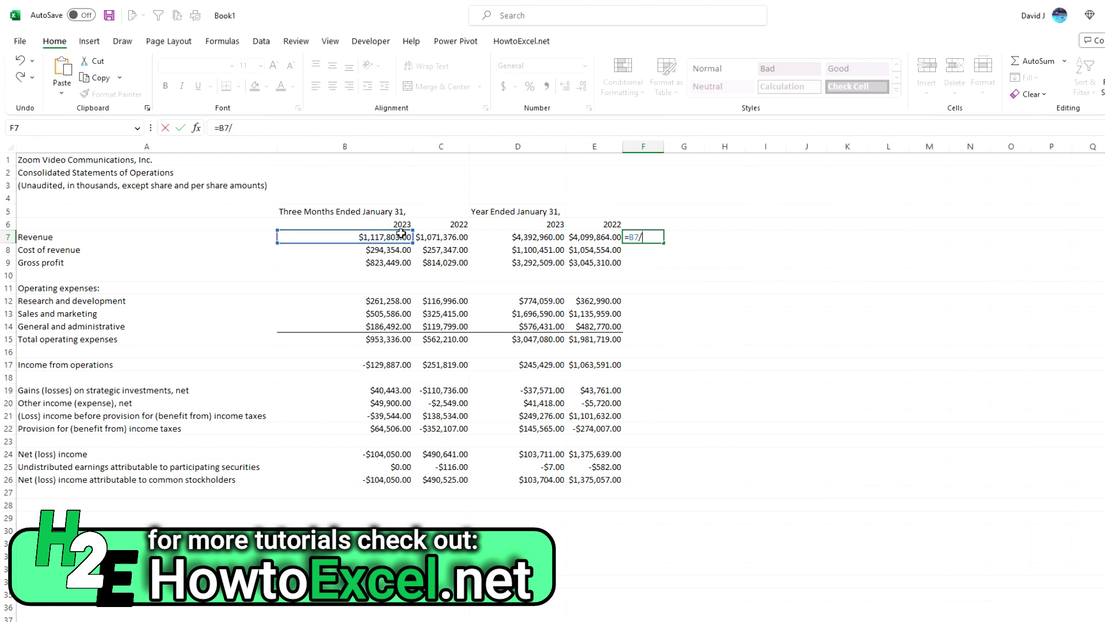
left_click(445, 238)
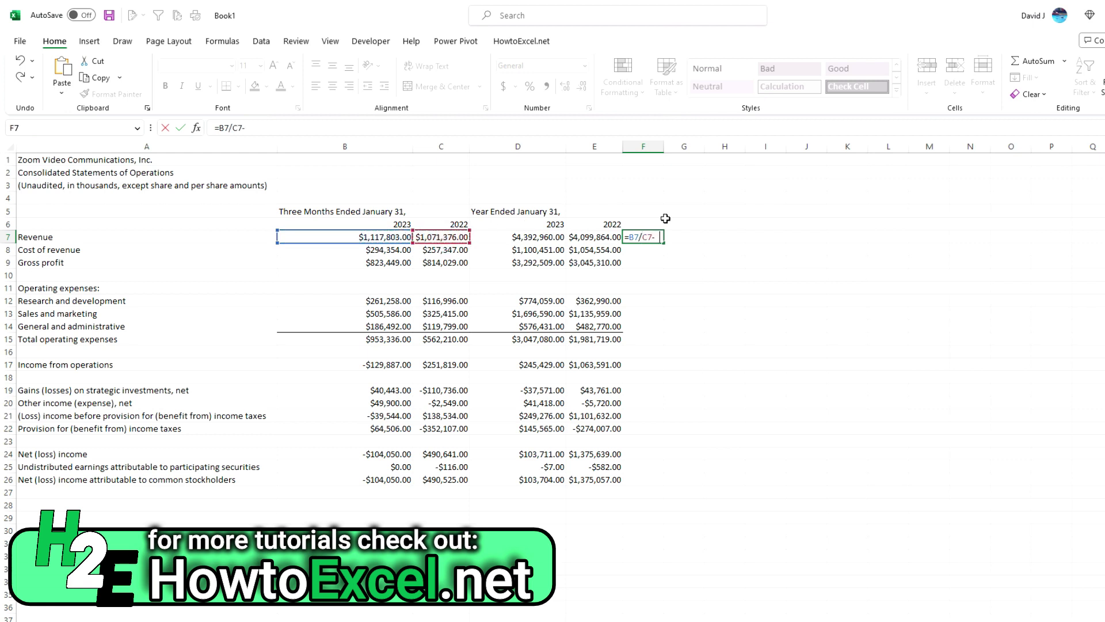
key("Return")
Format F7 as a percentage and copy the growth formula down to F26
left_click(648, 226)
left_click(648, 236)
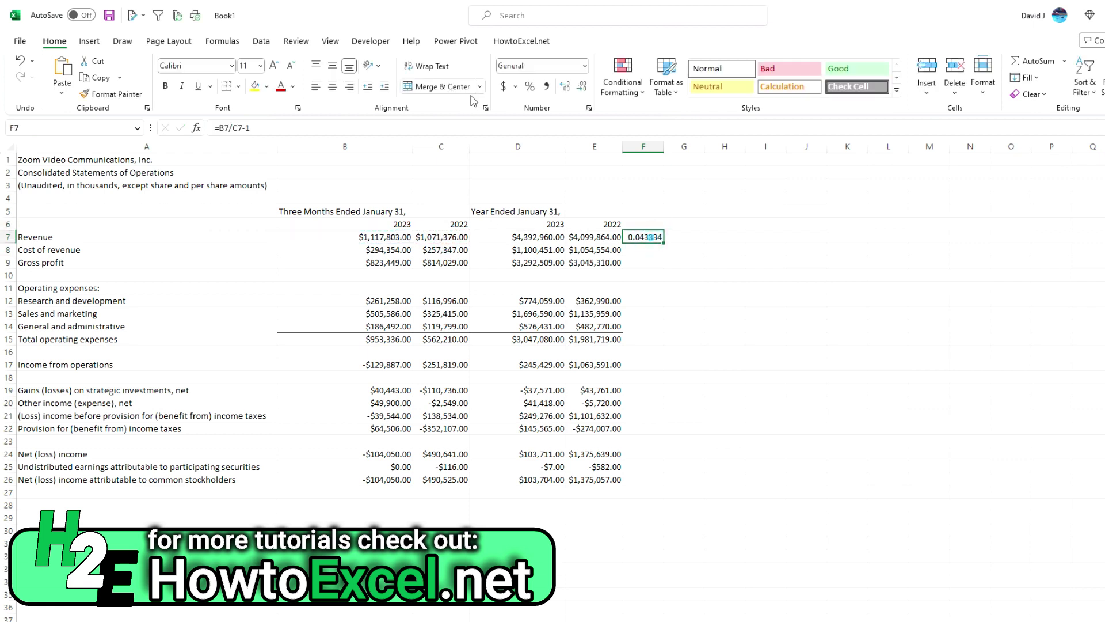
left_click(531, 86)
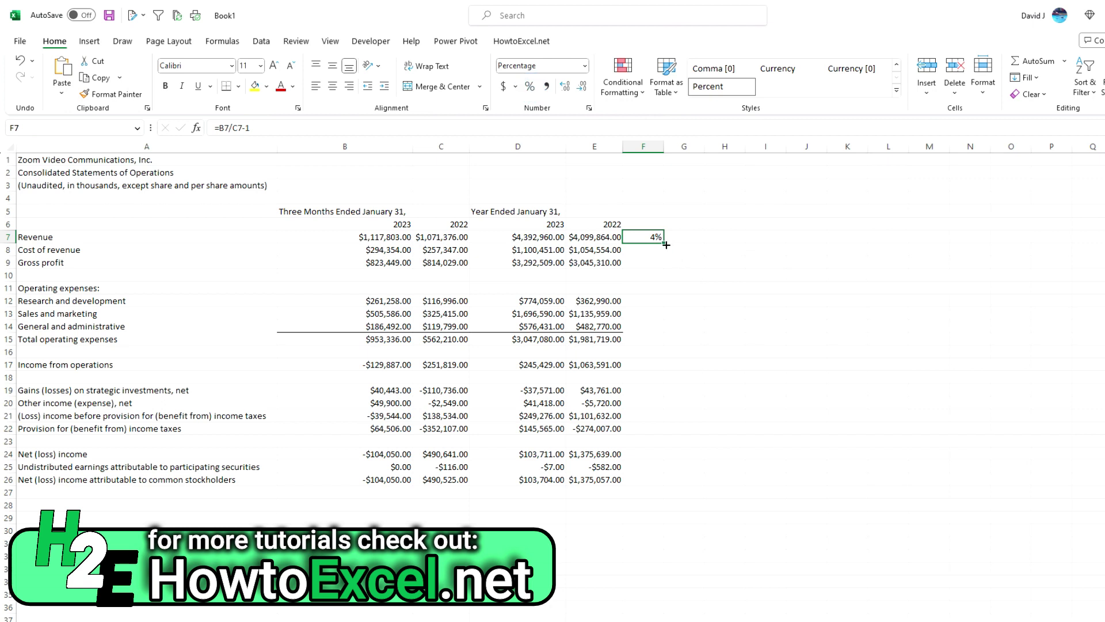
left_click_drag(668, 245, 645, 482)
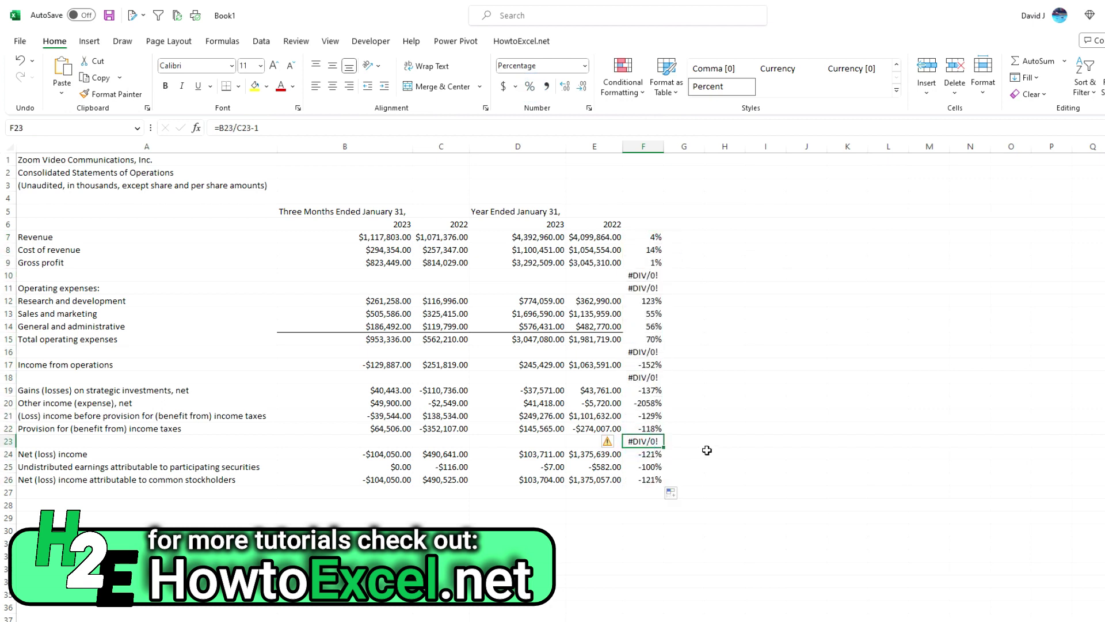
Clear the #DIV/0! errors from the blank rows F10:F11, F16 and F18
left_click(658, 378)
key("Delete")
left_click(644, 351)
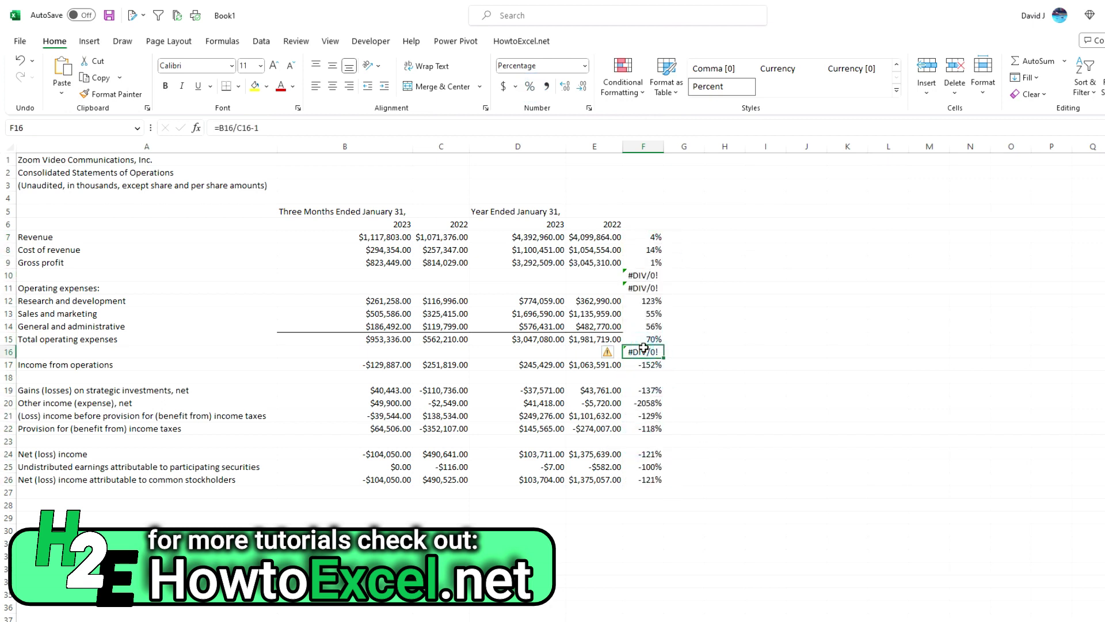
key("Delete")
left_click_drag(643, 276, 643, 287)
key("Delete")
left_click(852, 297)
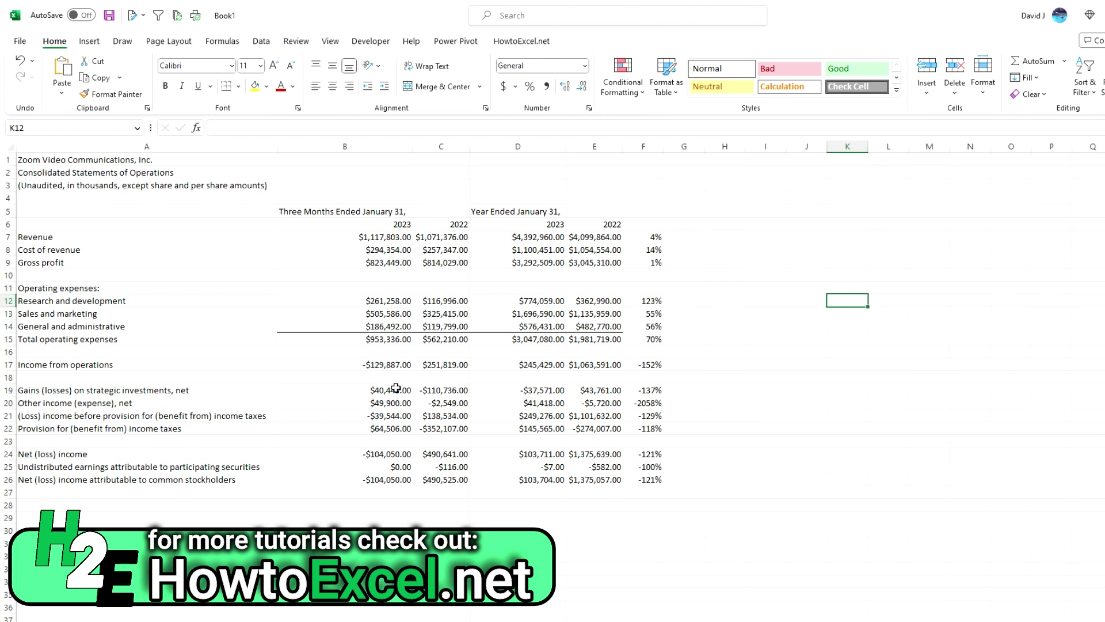
left_click_drag(396, 388, 396, 428)
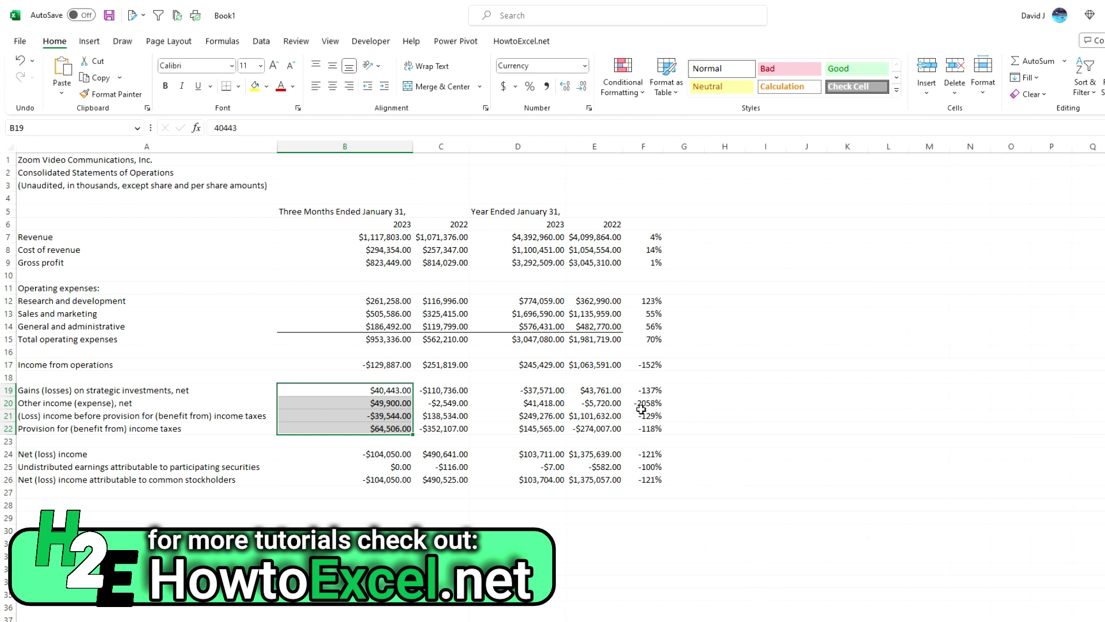
left_click(648, 515)
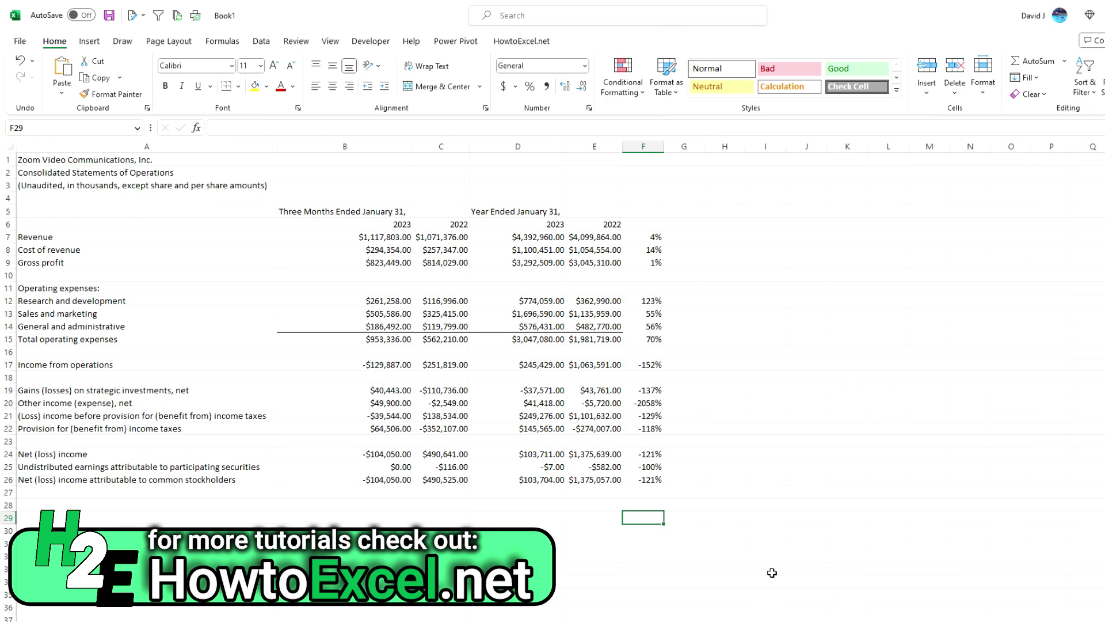